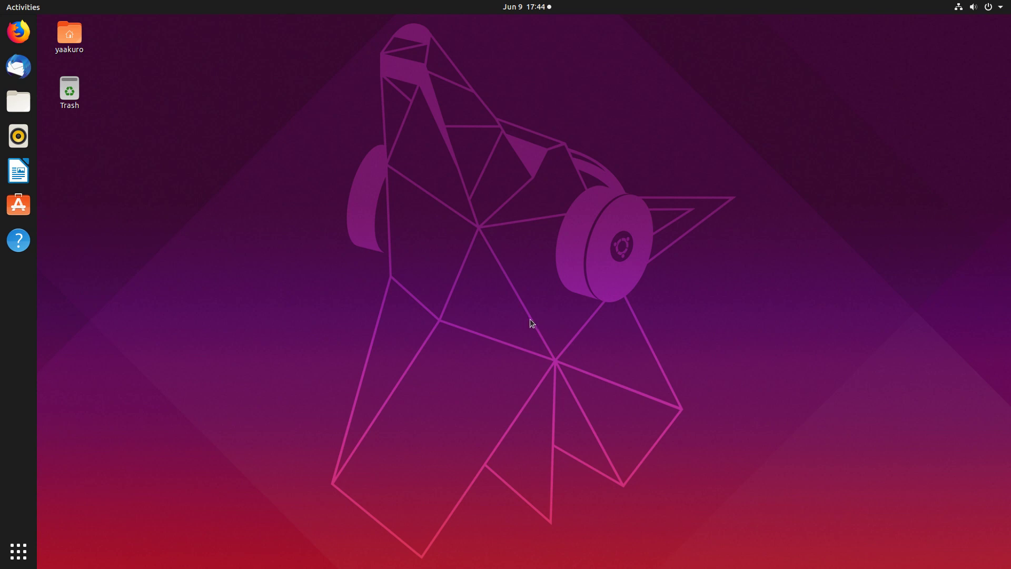
Open a terminal and install the package with "sudo apt install nautilus-actions", authenticating with the account password.
key("ctrl+alt+t")
left_click_drag(391, 46, 477, 102)
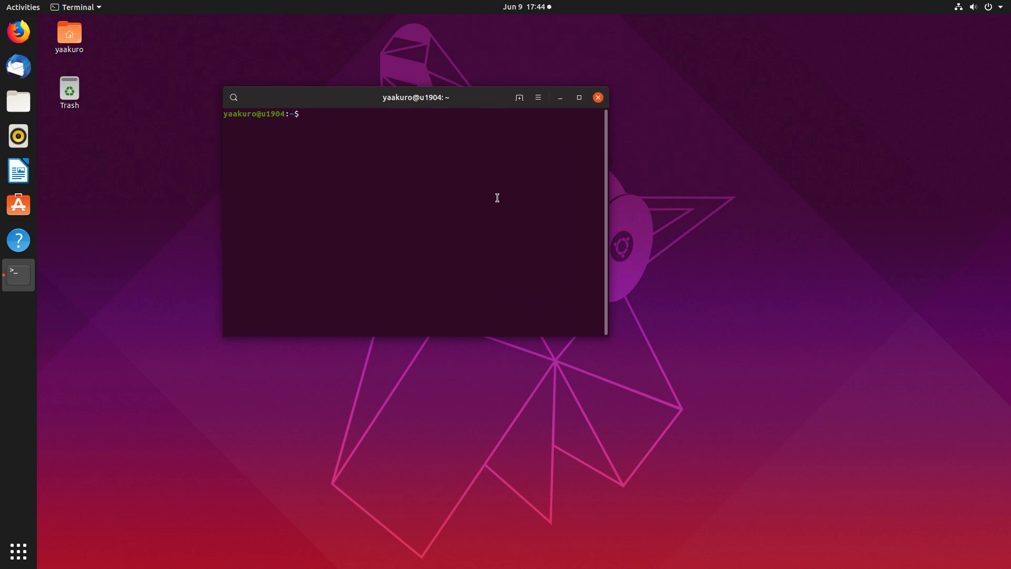
type("sudo apt install nautilus-actions")
key("Return")
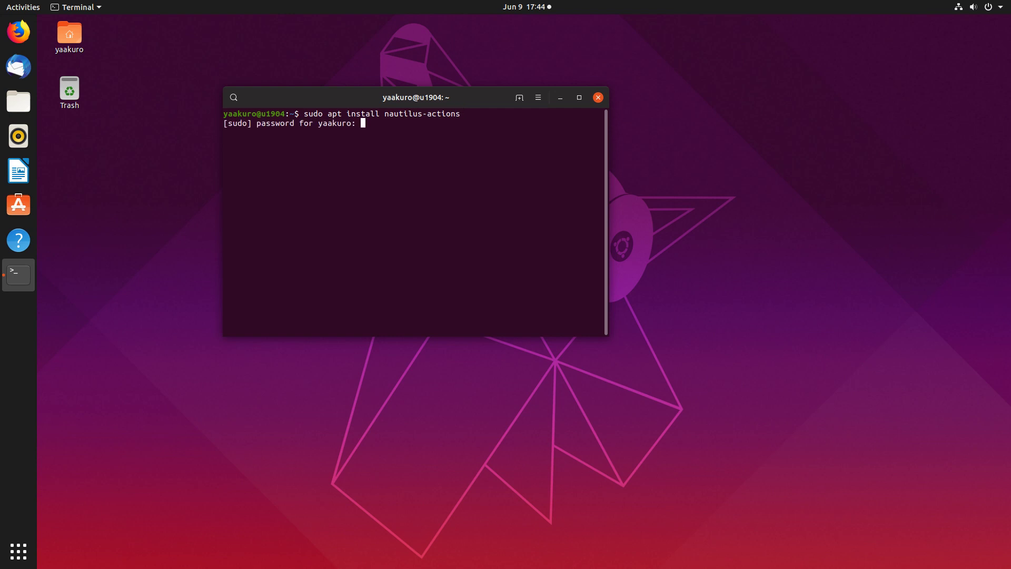
key("Return")
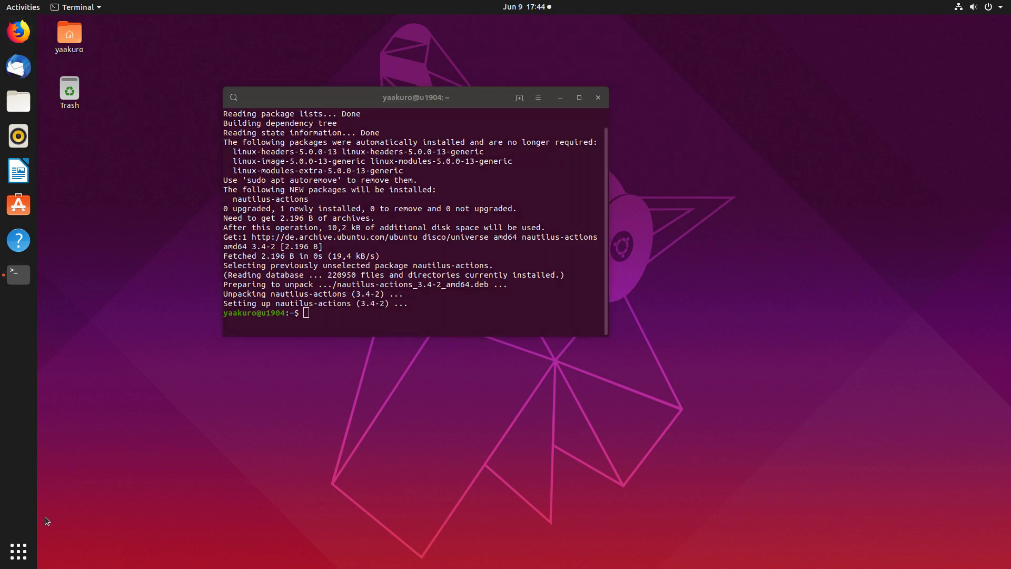
Launch the FileManager-Actions Configuration Tool from the installed applications and reposition its window on the desktop.
left_click(20, 553)
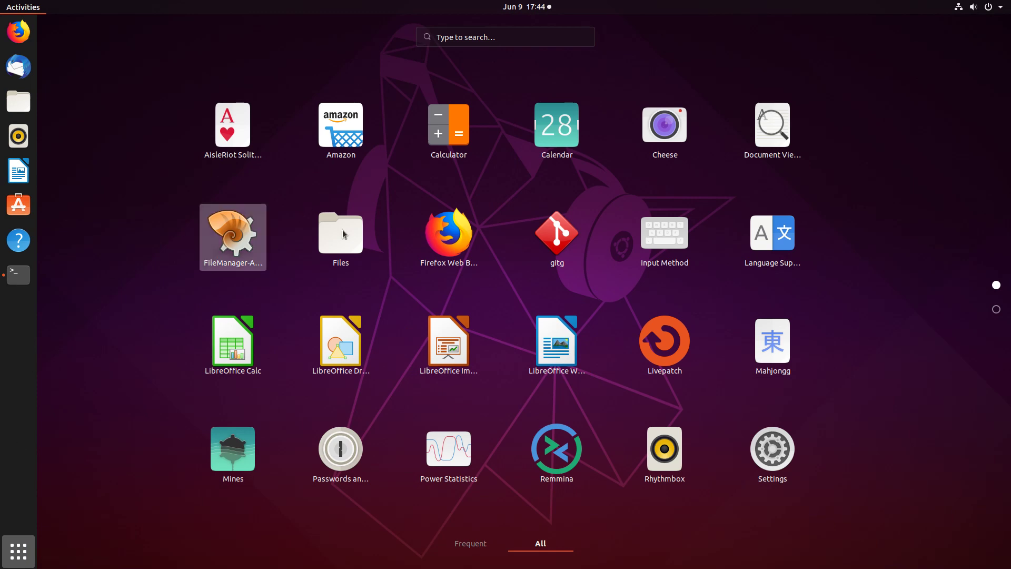
left_click(237, 245)
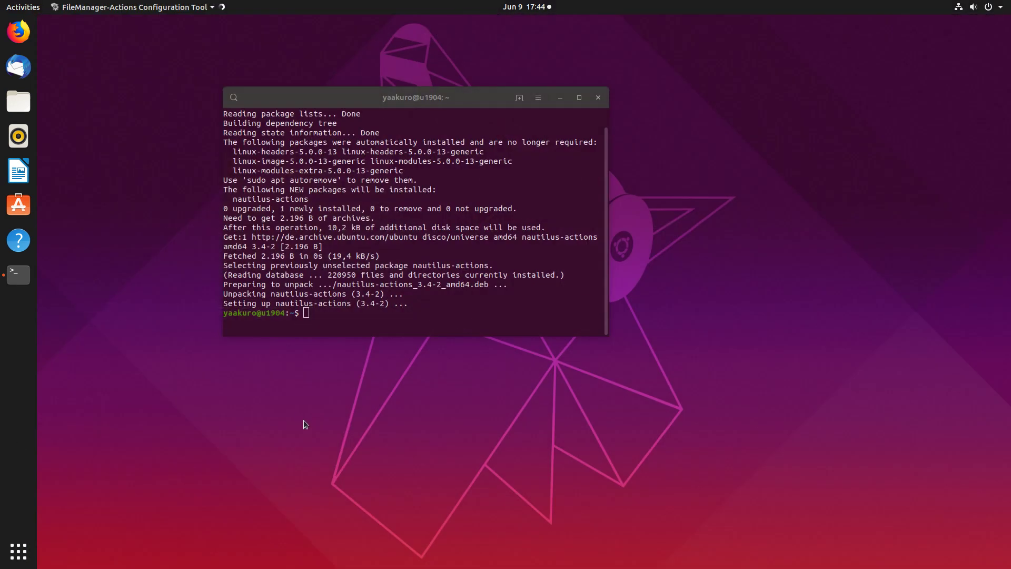
left_click_drag(432, 50, 581, 71)
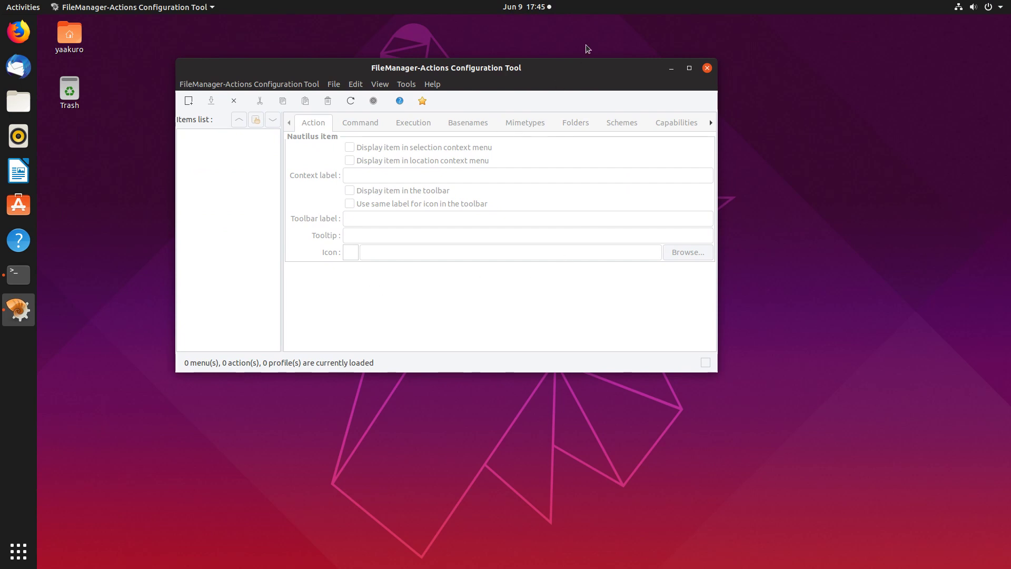
mouse_move(577, 71)
left_mouse_down()
mouse_move(621, 54)
mouse_move(555, 61)
mouse_move(579, 60)
left_mouse_up()
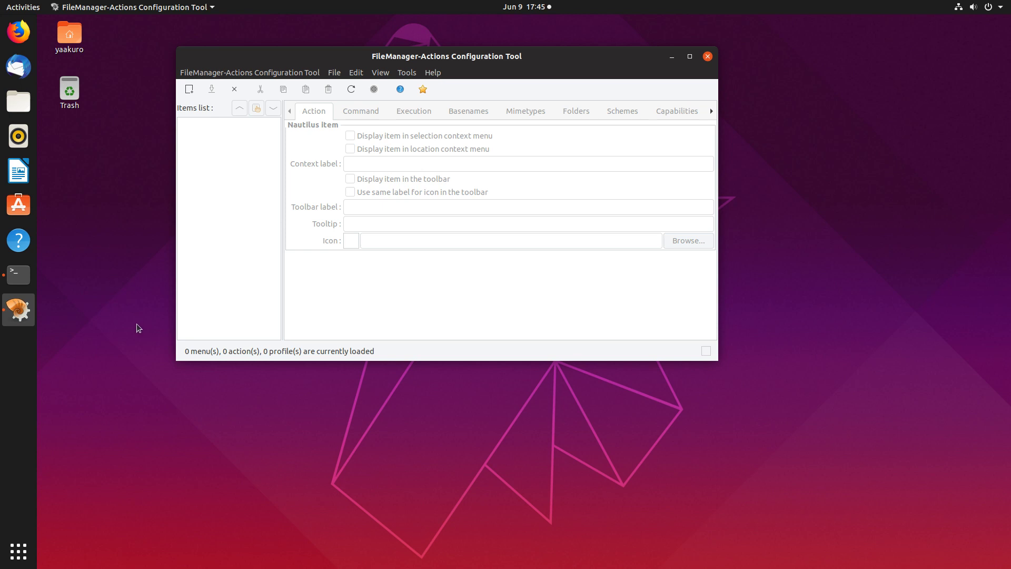
Look at the home folder and the mounted shared folders in Files, closing the file manager window again.
left_click(18, 101)
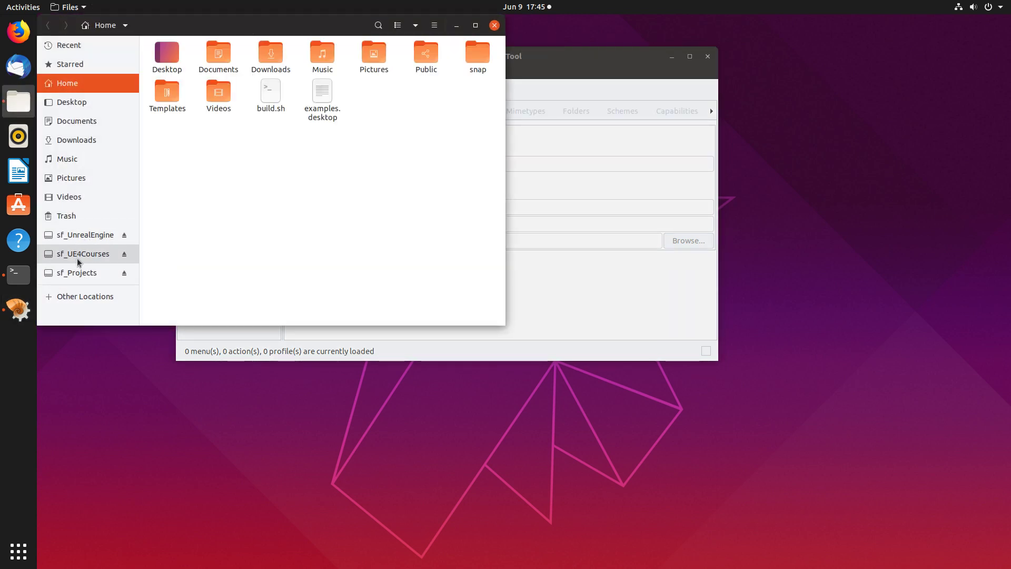
left_click_drag(385, 32, 432, 46)
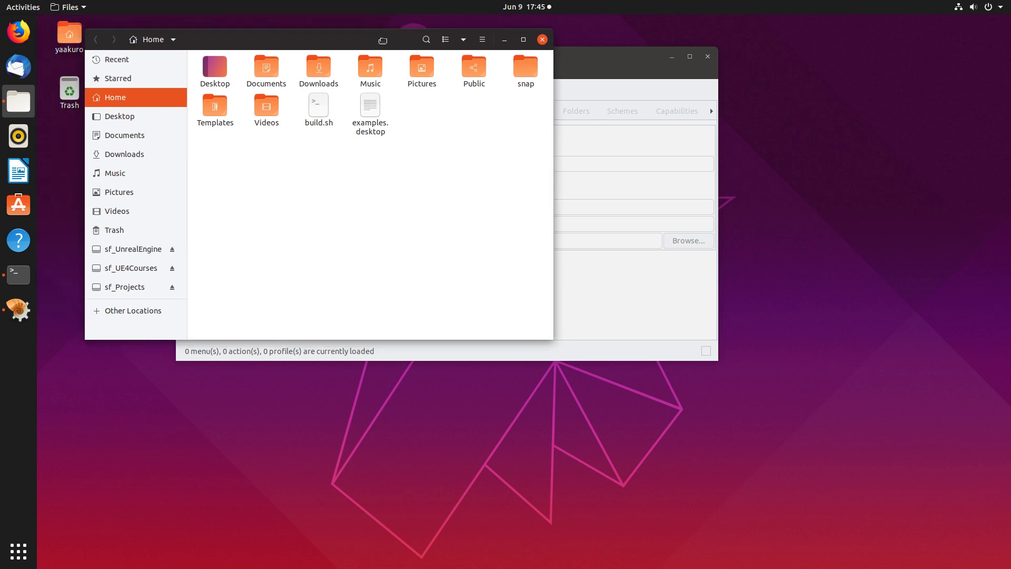
left_click(542, 40)
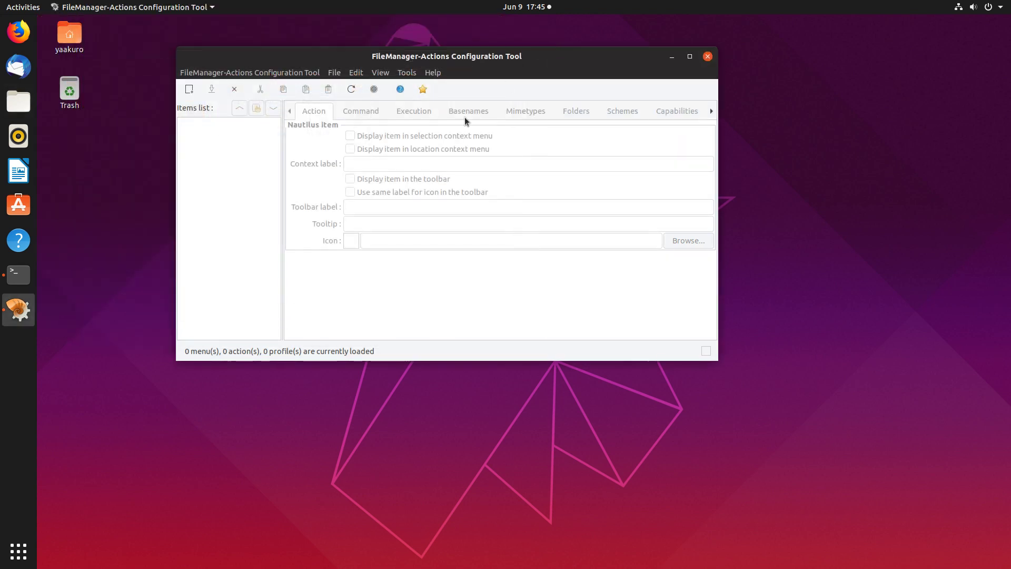
Switch to the terminal and place its window lower so the configuration tool stays accessible behind it.
left_click(25, 280)
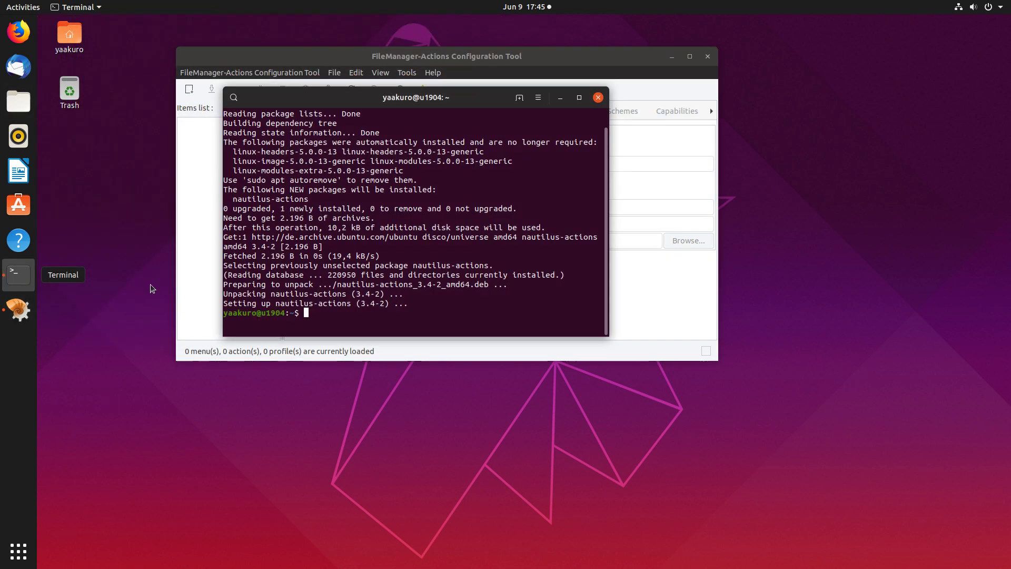
left_click_drag(476, 100, 521, 267)
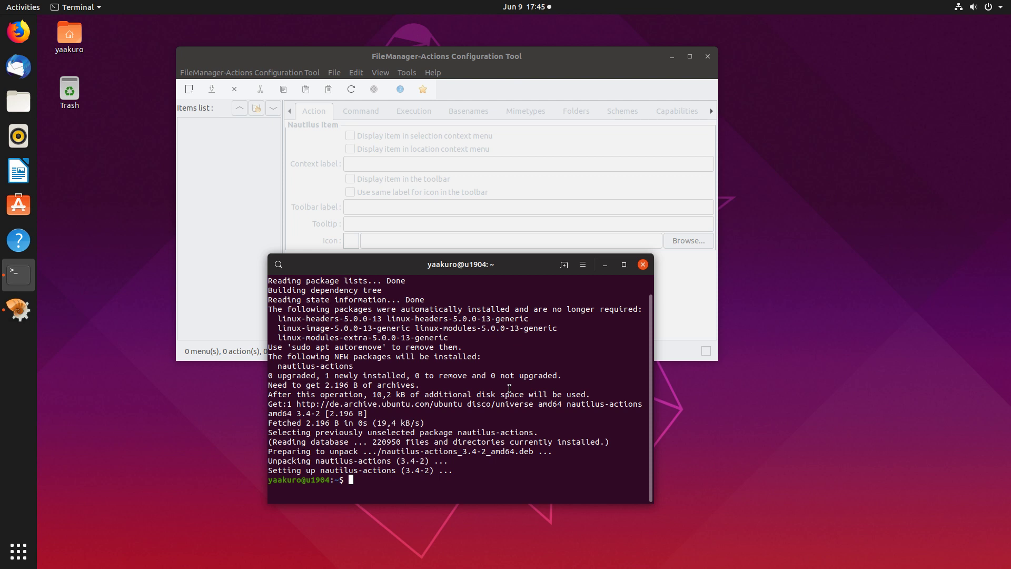
left_click(482, 59)
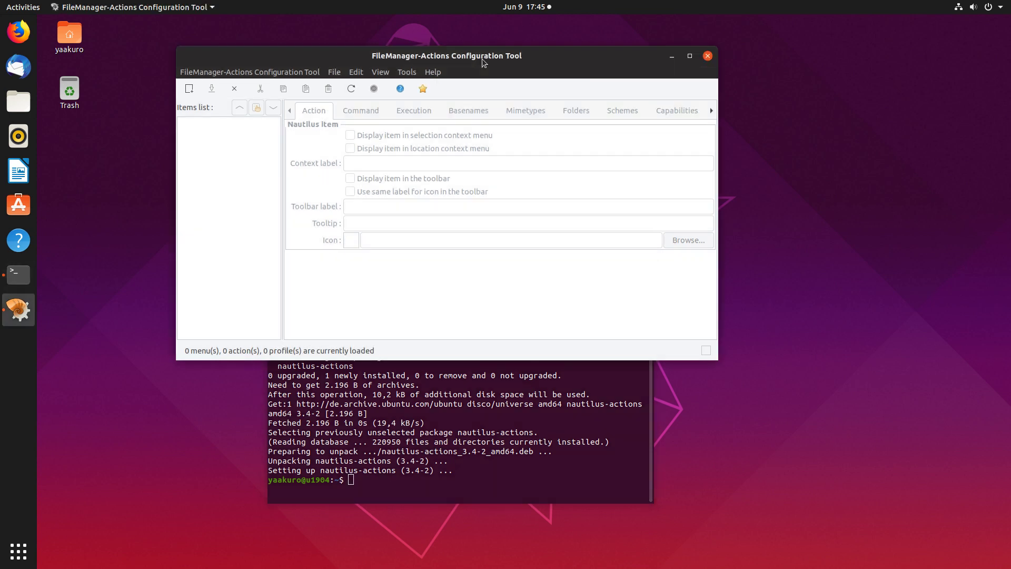
left_click(487, 471)
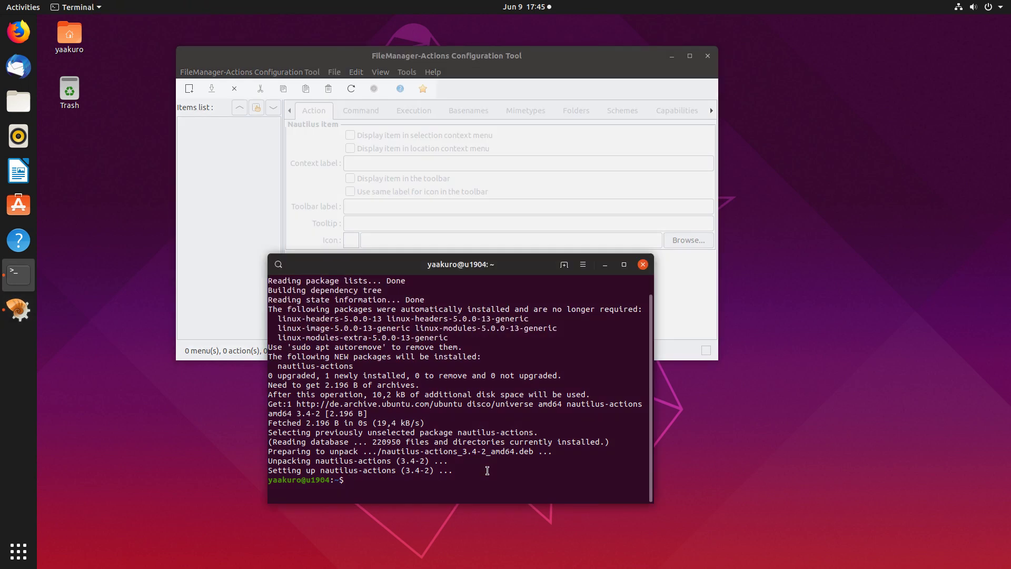
Change the terminal's working directory to /media/sf_UnrealEngine/Engine/Binaries/Linux/.
type("cd /media/sd")
type("_Un")
key("BackSpace")
key("BackSpace")
key("BackSpace")
key("BackSpace")
type("f_U")
key("Tab")
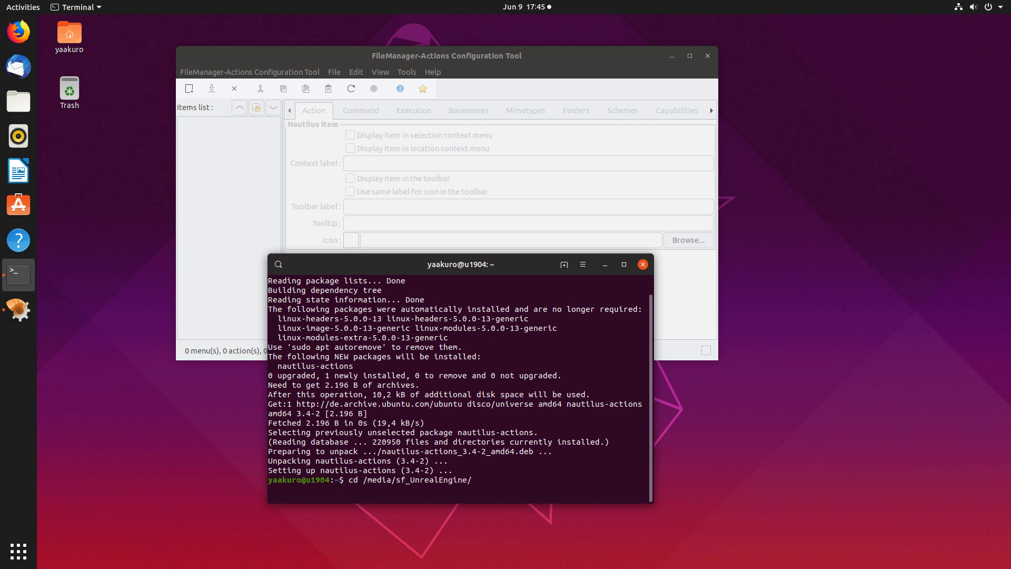
type("E")
key("Tab")
type("B")
key("Tab")
type("L")
key("Tab")
key("Return")
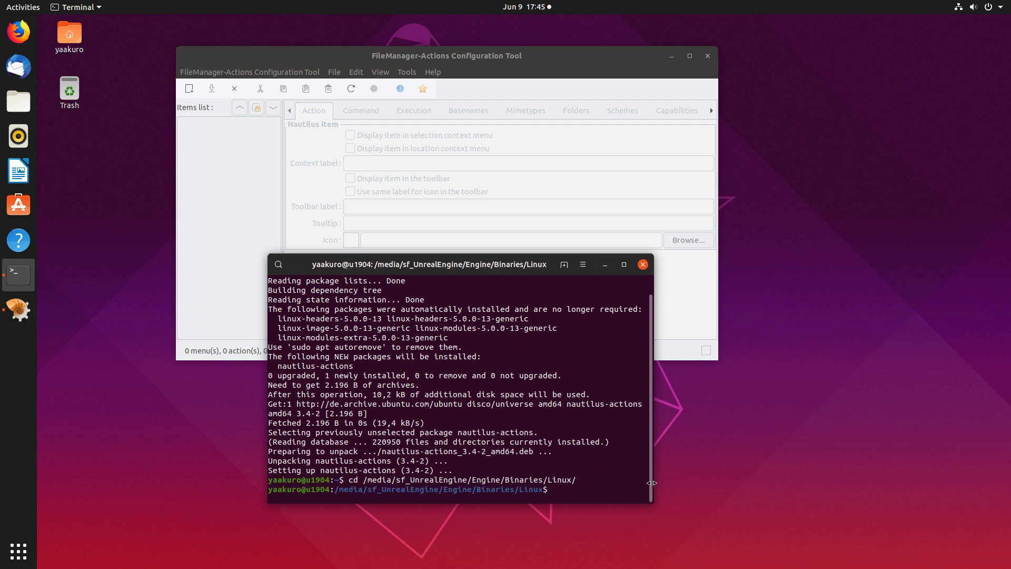
Widen the terminal, run ./UnrealVersionSelector-Linux-Shipping with -register, and decline registering the Unreal Engine file types.
left_click_drag(651, 482, 880, 482)
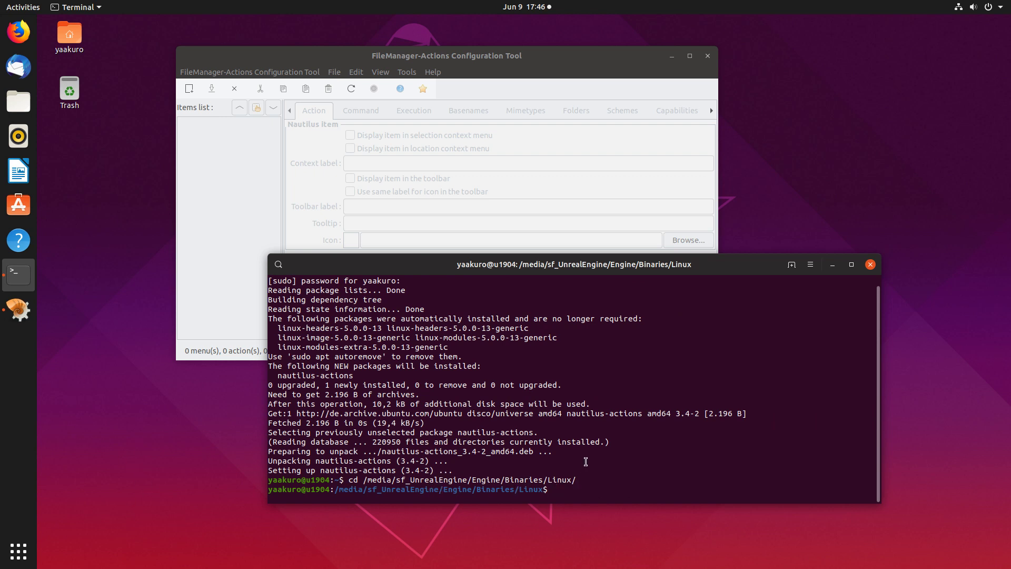
type("./UnrealV")
key("Tab")
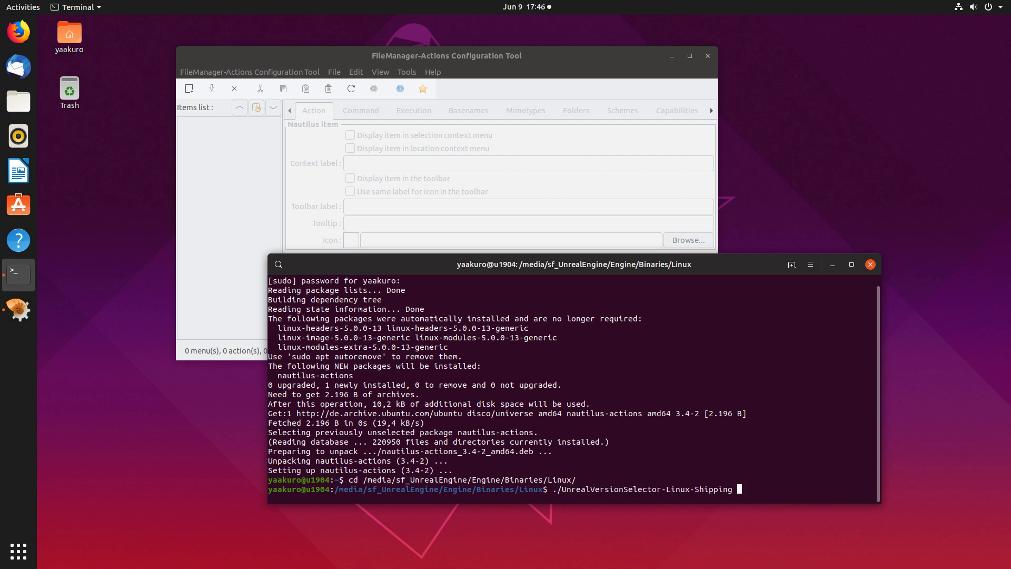
type("-register")
key("Return")
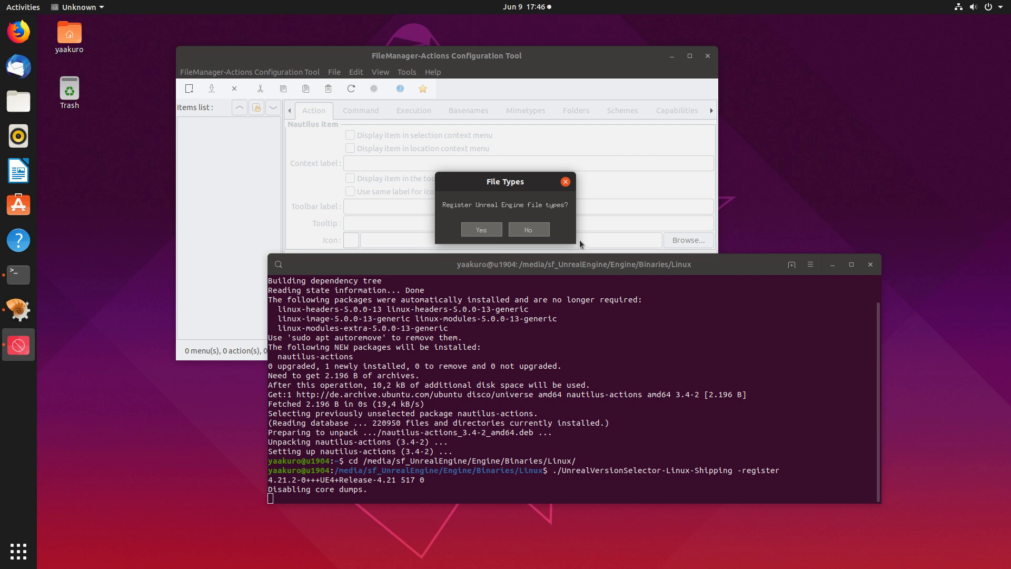
left_click(531, 231)
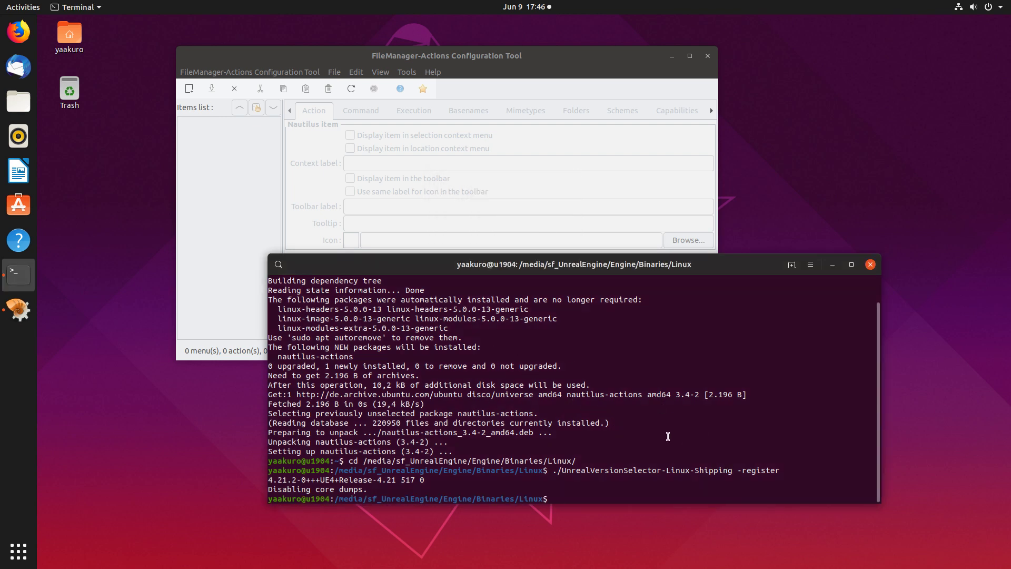
Define a new action in the FileManager-Actions Configuration Tool with the context label "Create UE4 Build files".
left_click_drag(670, 269, 645, 277)
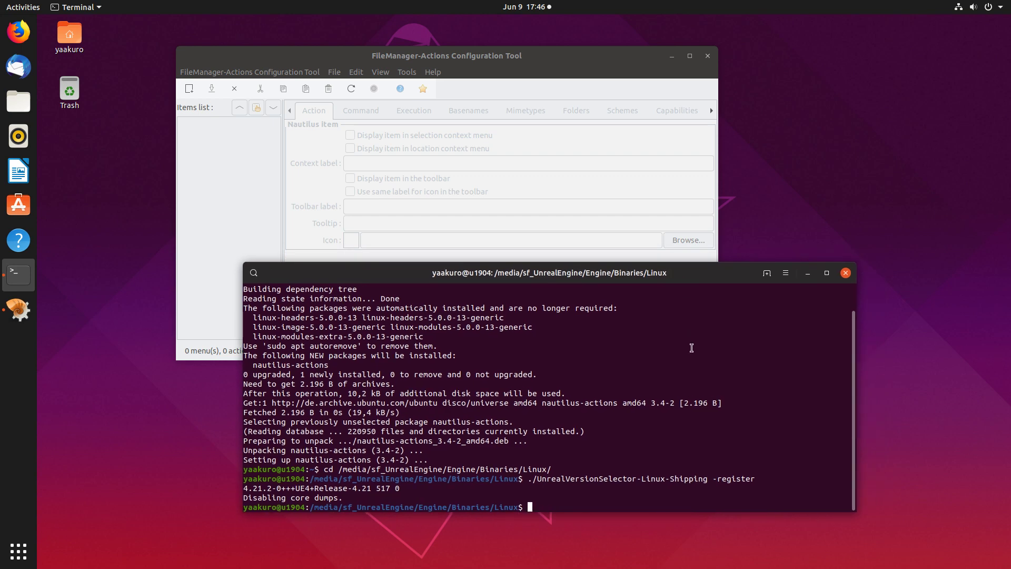
left_click_drag(621, 65, 696, 105)
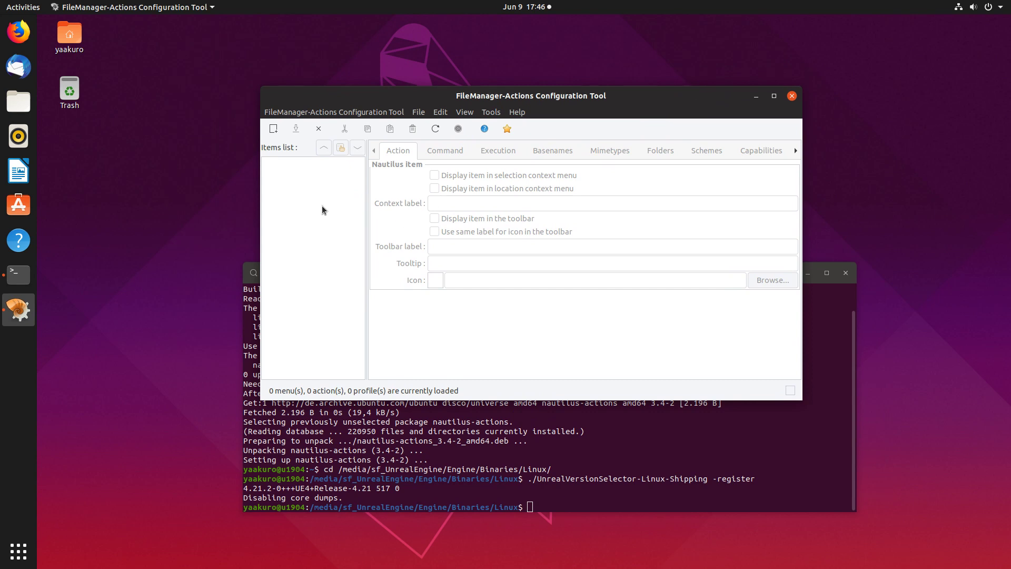
left_click(276, 134)
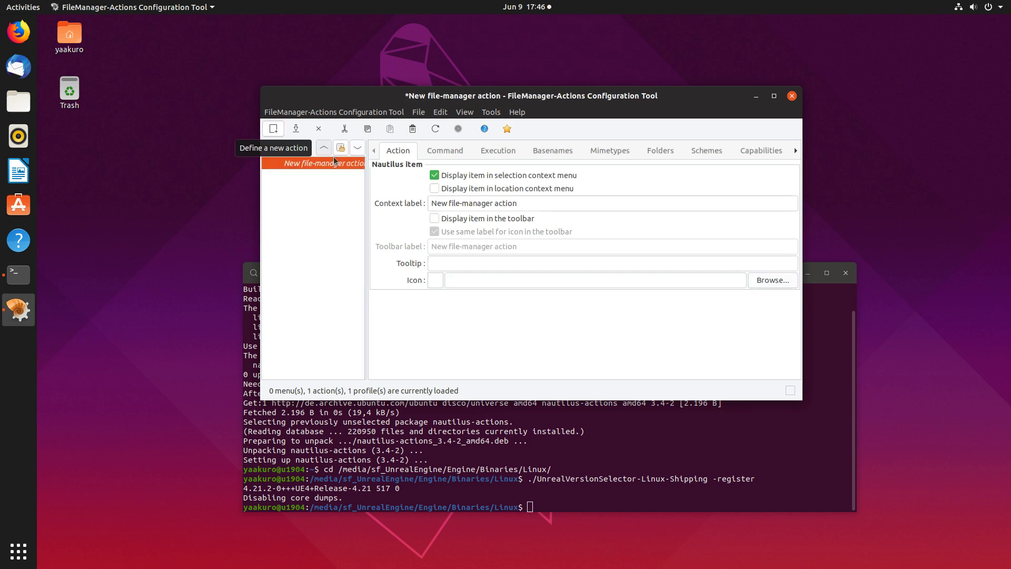
left_click_drag(530, 203, 393, 197)
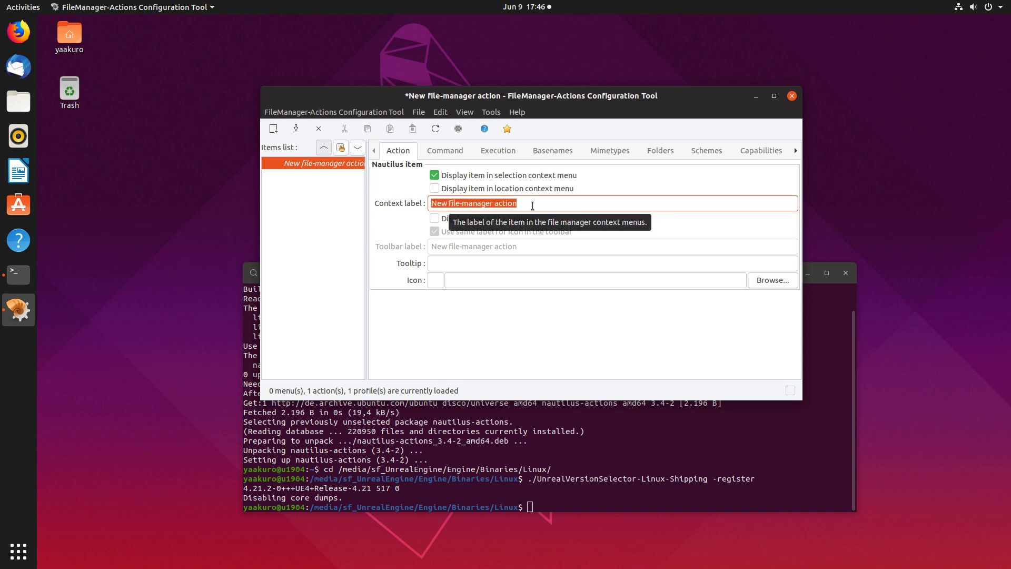
type("C")
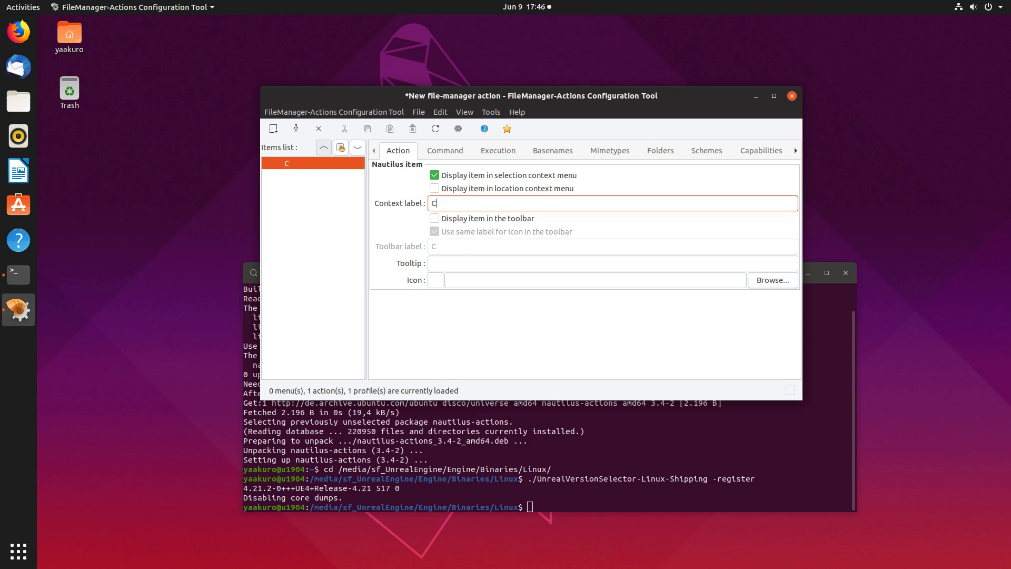
type("reate UE4 Build")
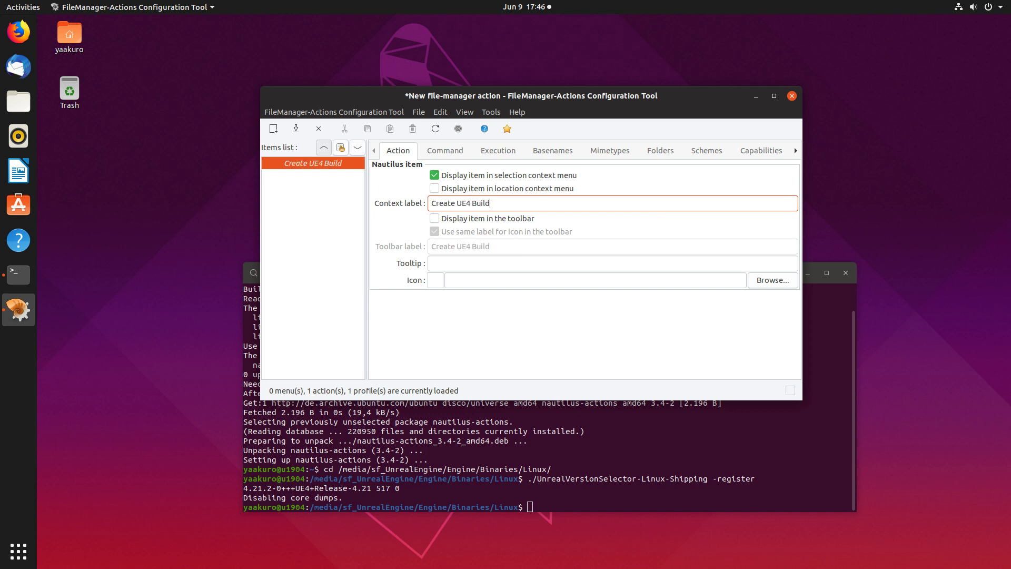
type(" files")
left_click(515, 263)
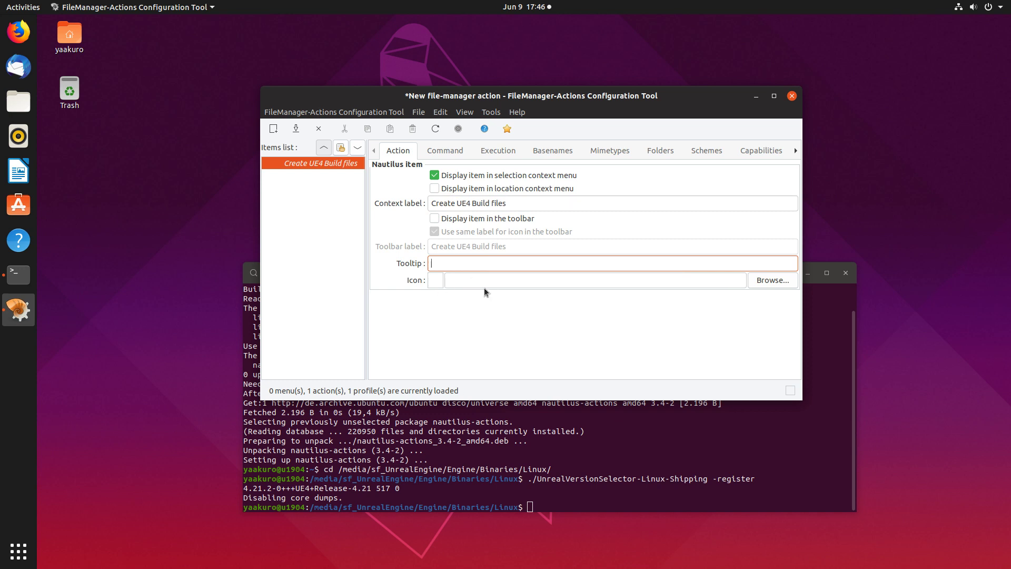
Set the action's command path to UnrealVersionSelector-Linux-Shipping in /media/sf_UnrealEngine/Engine/Binaries/Linux, filtering the files with "unrealv".
left_click(450, 152)
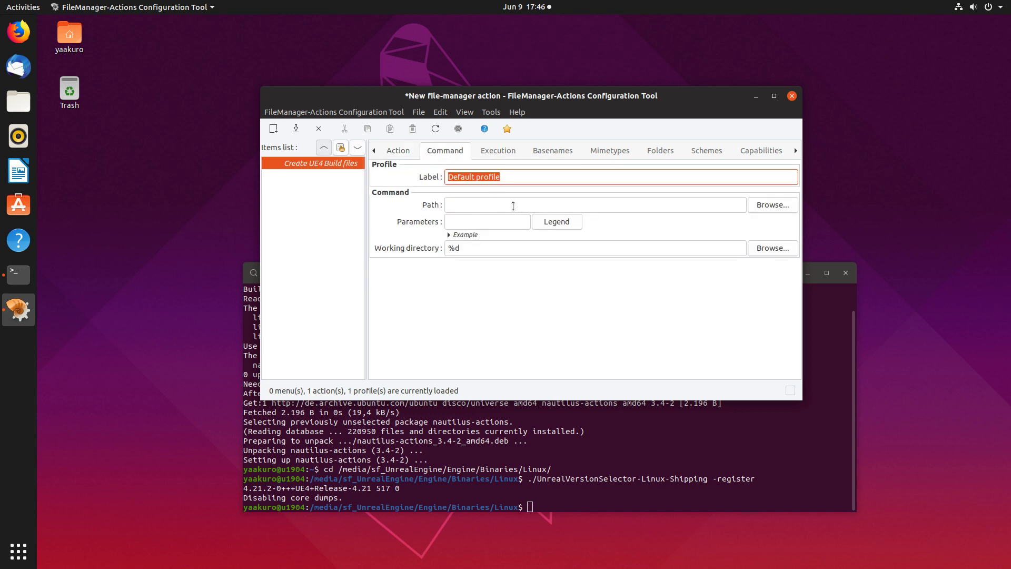
left_click(512, 204)
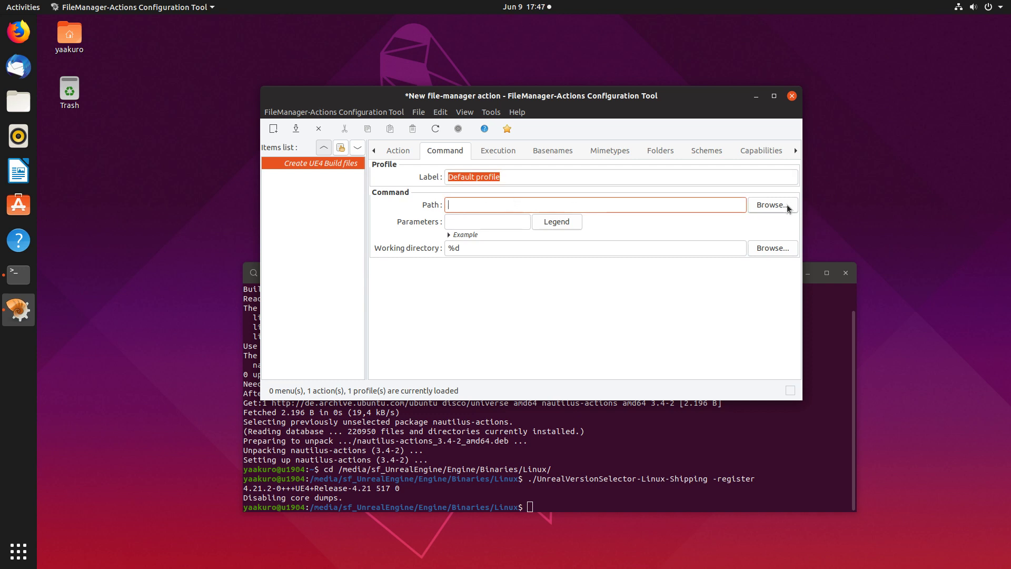
left_click(772, 205)
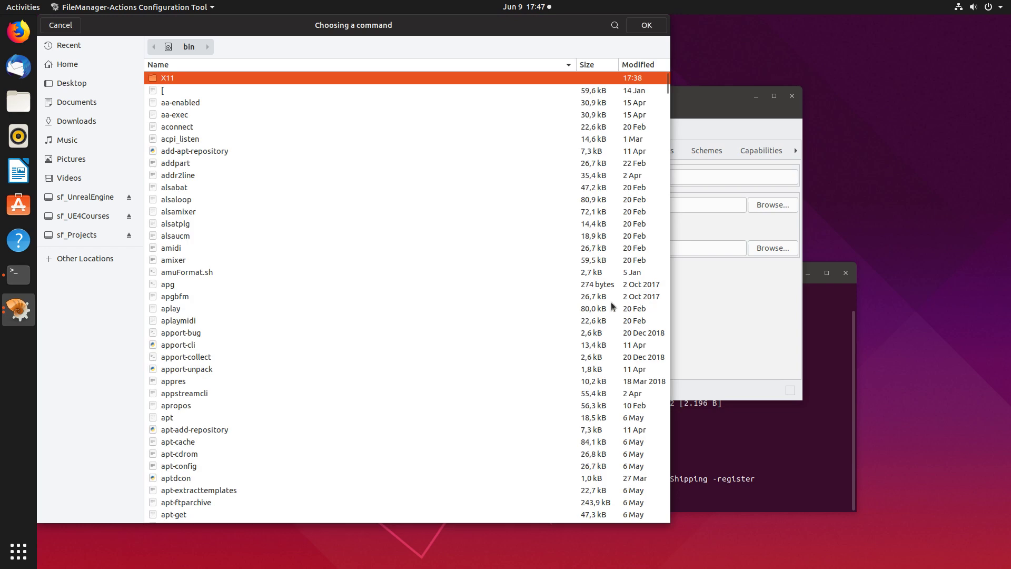
left_click(86, 197)
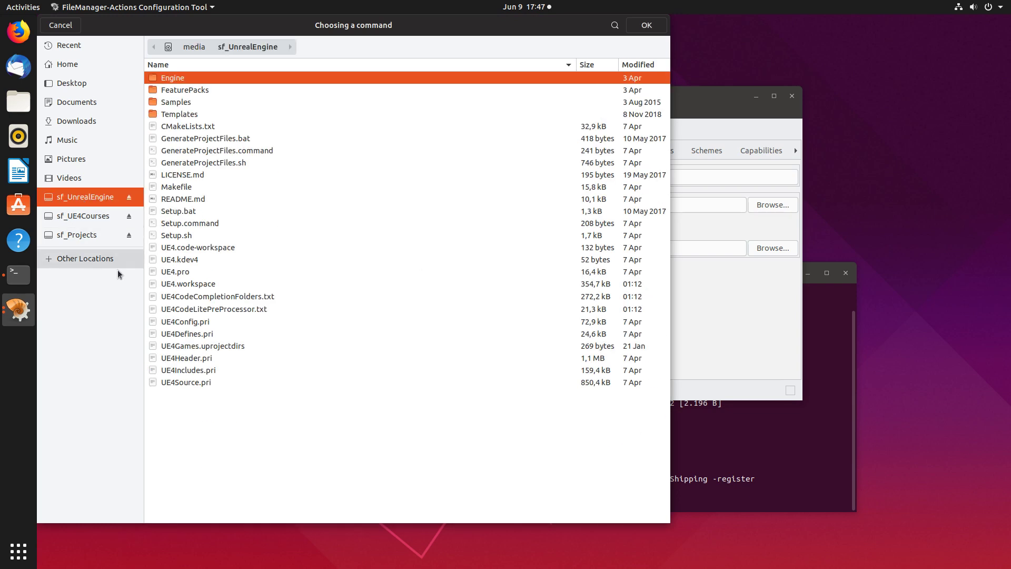
double_click(166, 77)
double_click(182, 75)
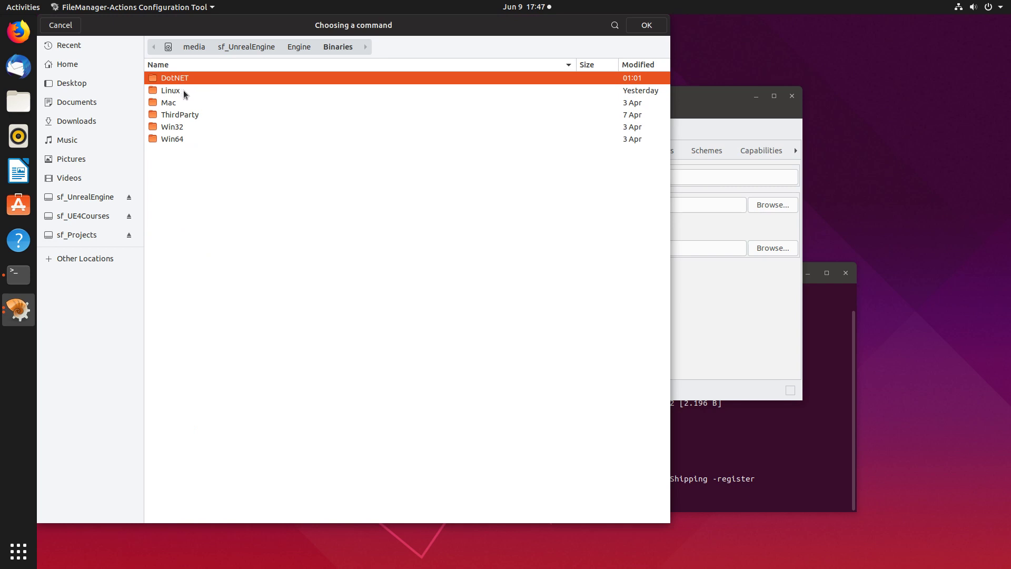
double_click(183, 90)
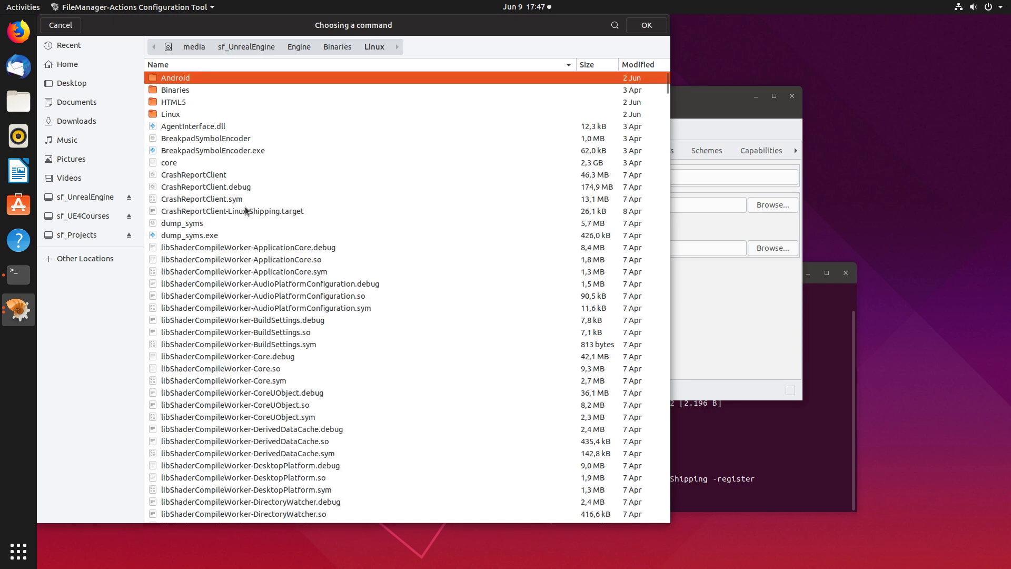
type("unrealv")
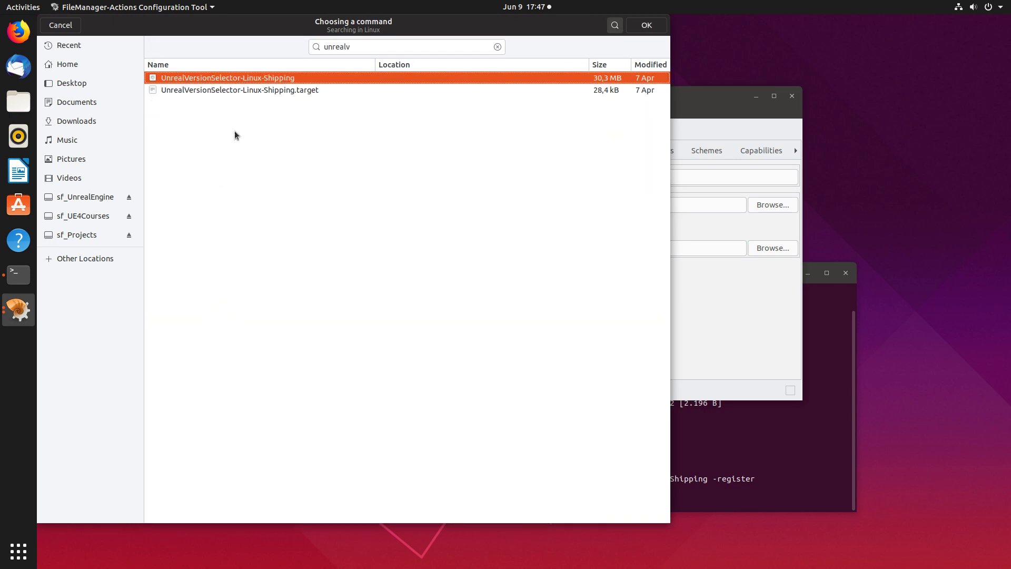
double_click(273, 80)
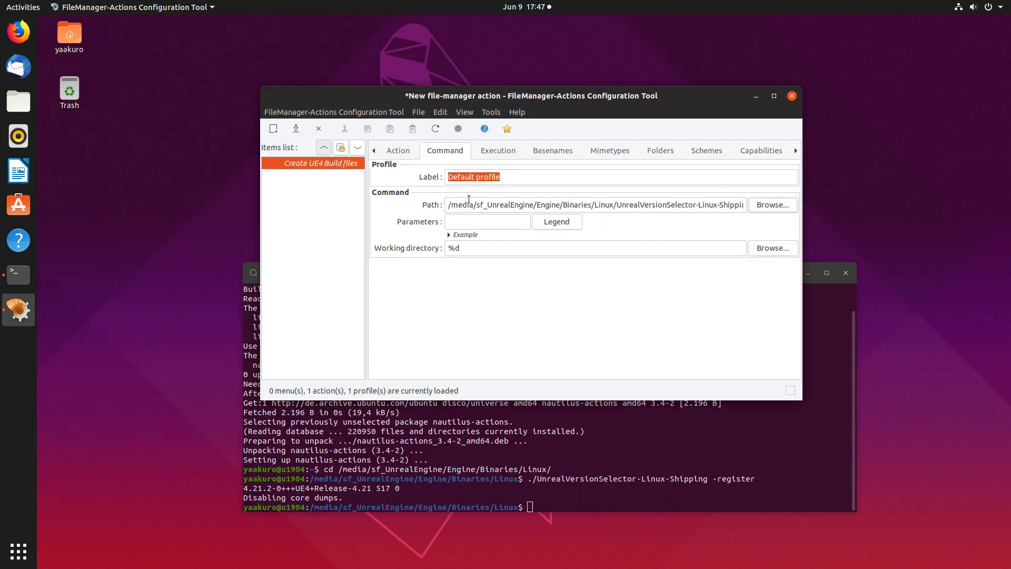
Set the command parameters of the action to "-projectfiles %f" and keep the Normal execution mode.
left_click(477, 220)
type("-projectfiles")
type("%f")
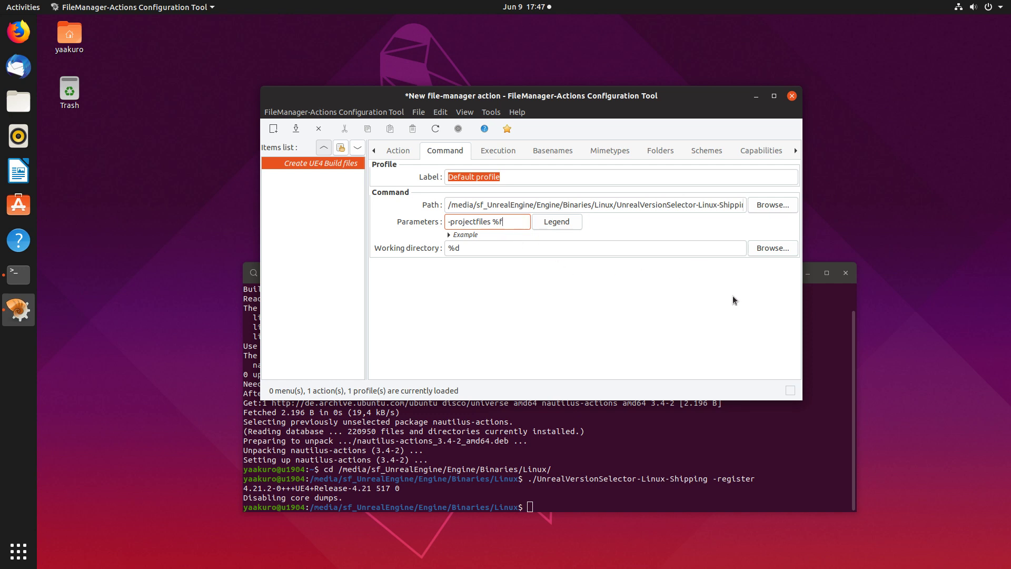
left_click(500, 151)
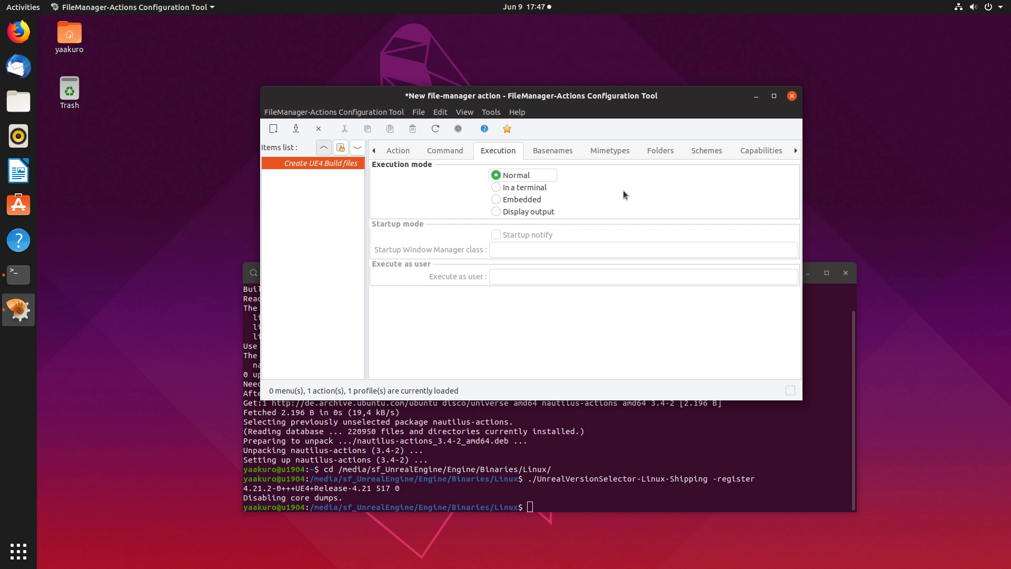
Restrict the action to files whose basename matches *.uproject and save the action.
left_click(554, 150)
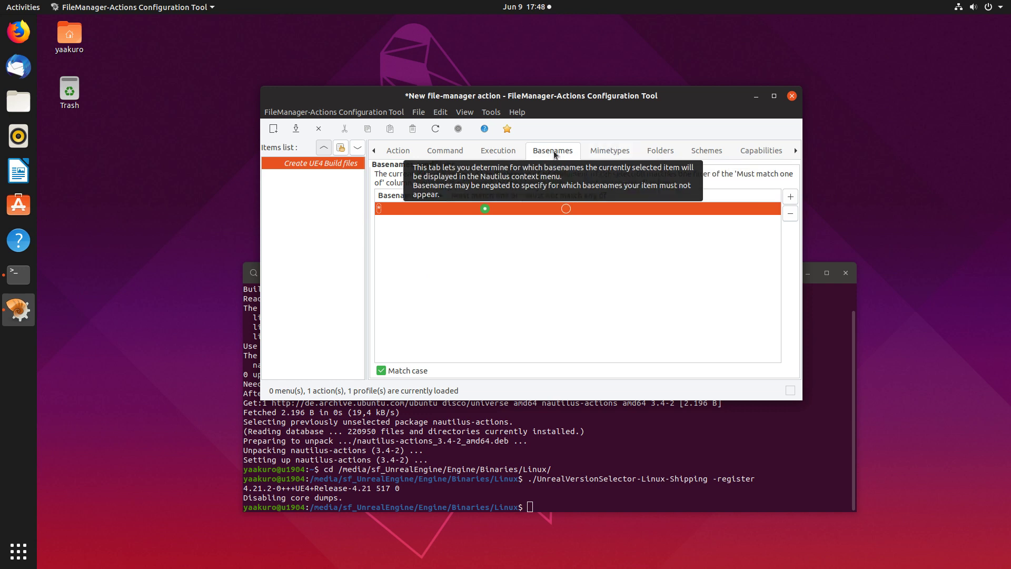
left_click(412, 207)
left_click(415, 208)
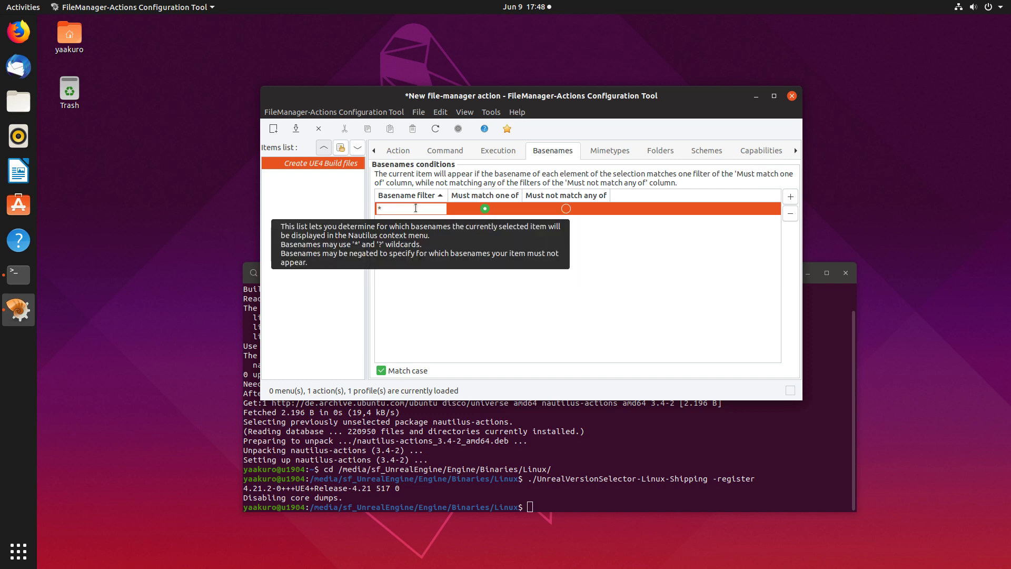
type(".")
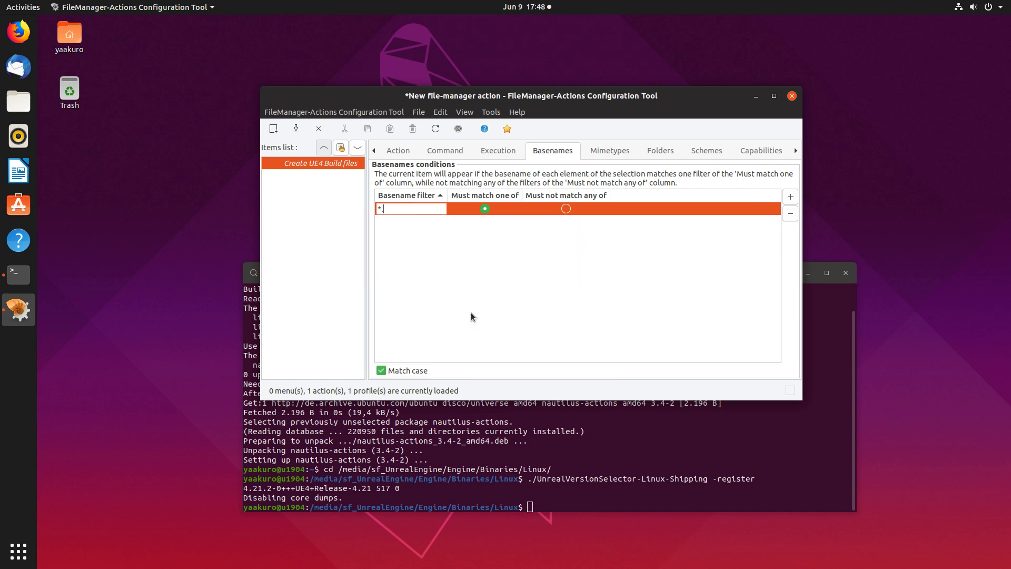
type("uproject")
key("Return")
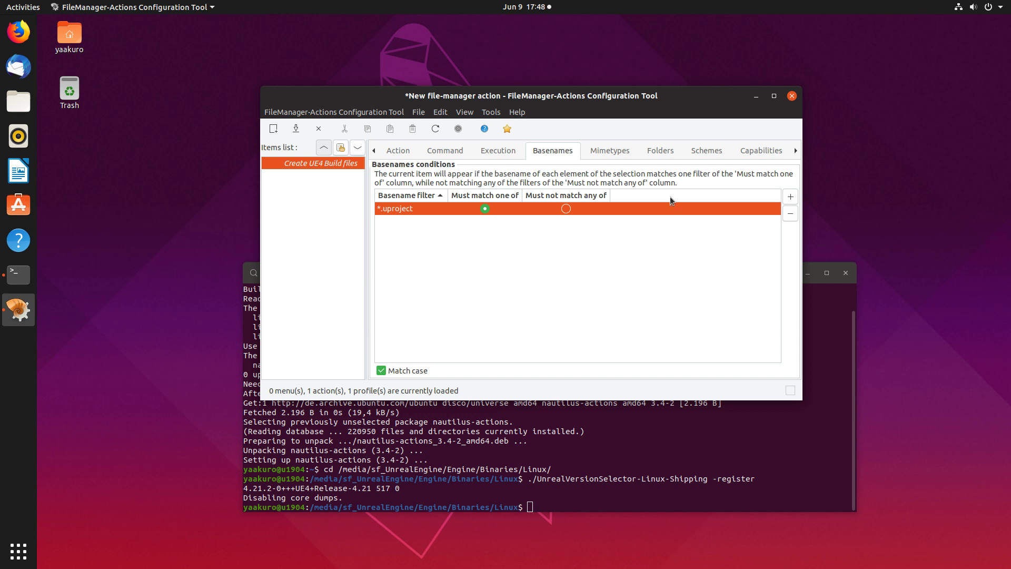
left_click(296, 131)
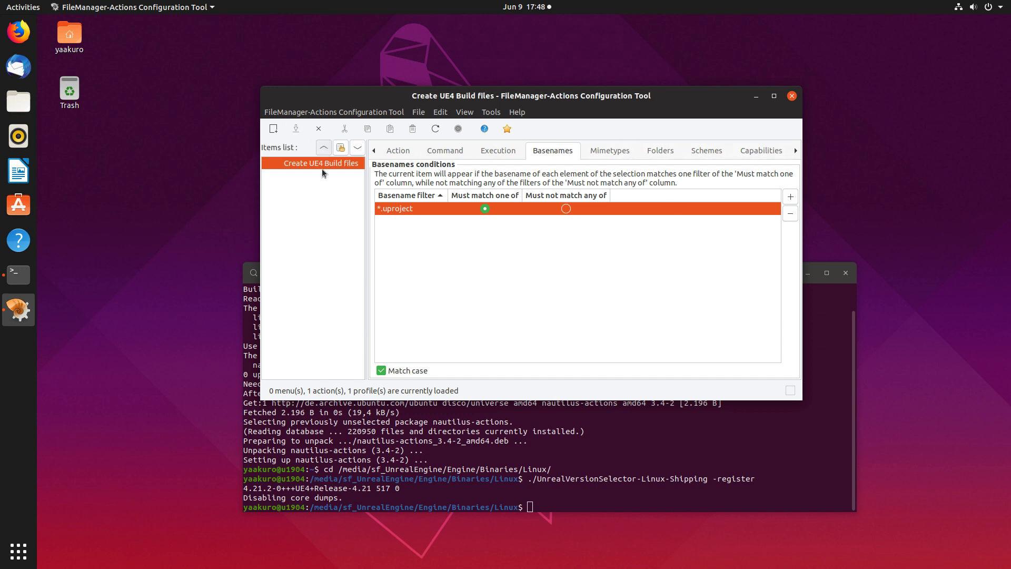
Open a file manager window and accept reloading a fresh list of actions.
left_click(18, 101)
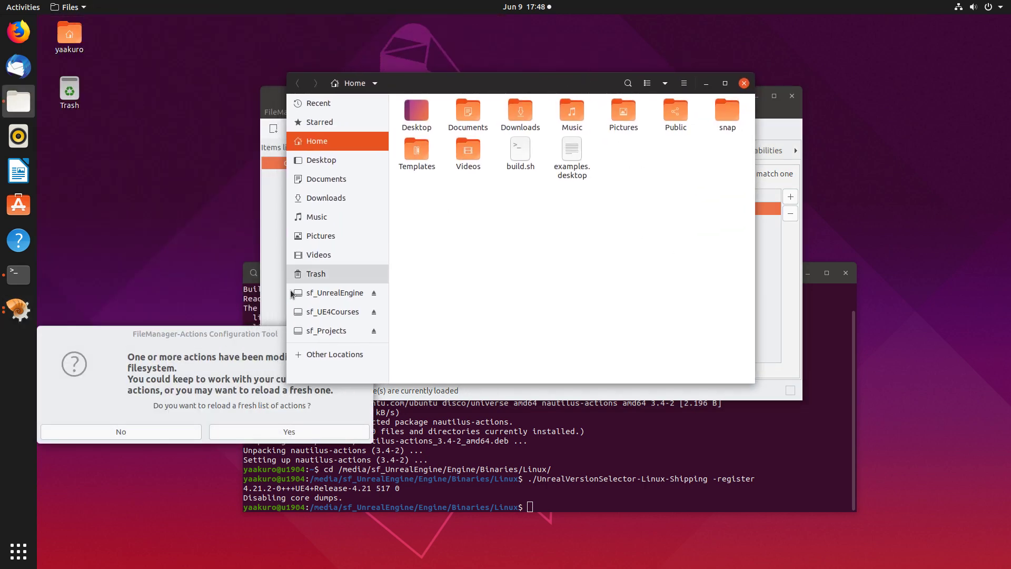
left_click(105, 351)
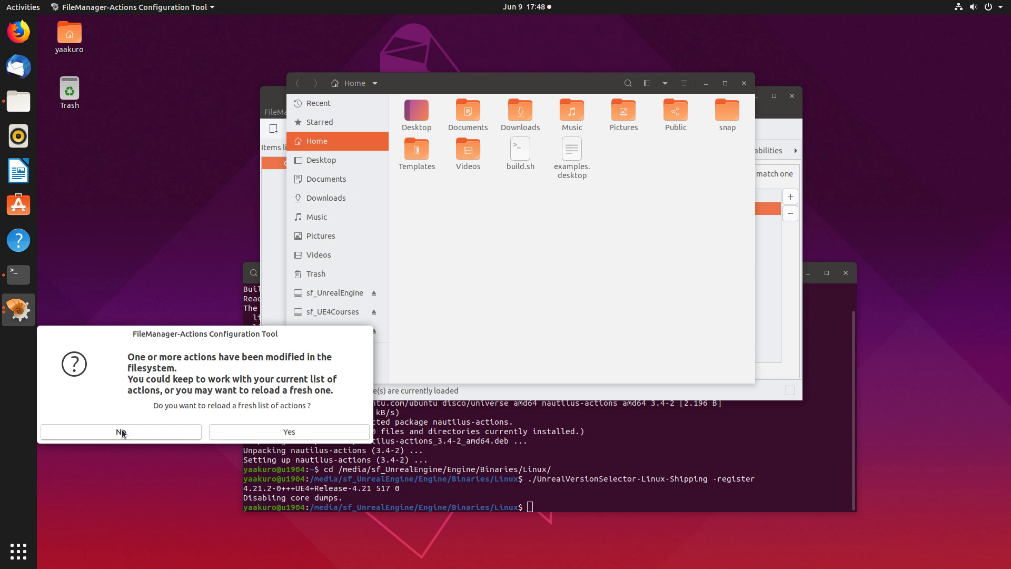
left_click(295, 431)
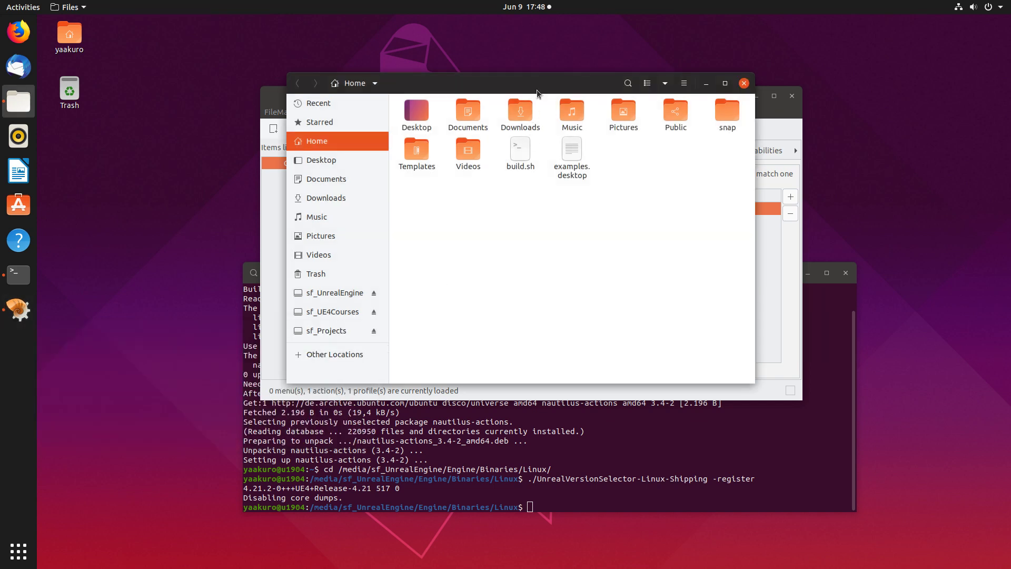
Check whether the context menu of examples.desktop in the Home folder offers the new action.
left_click_drag(535, 82, 506, 69)
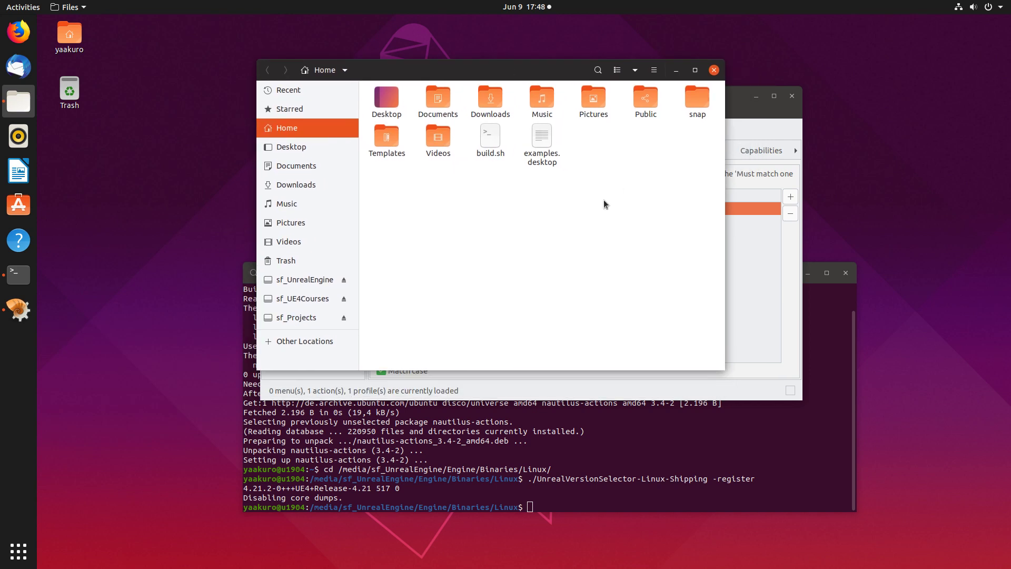
left_click(537, 138)
right_click(537, 138)
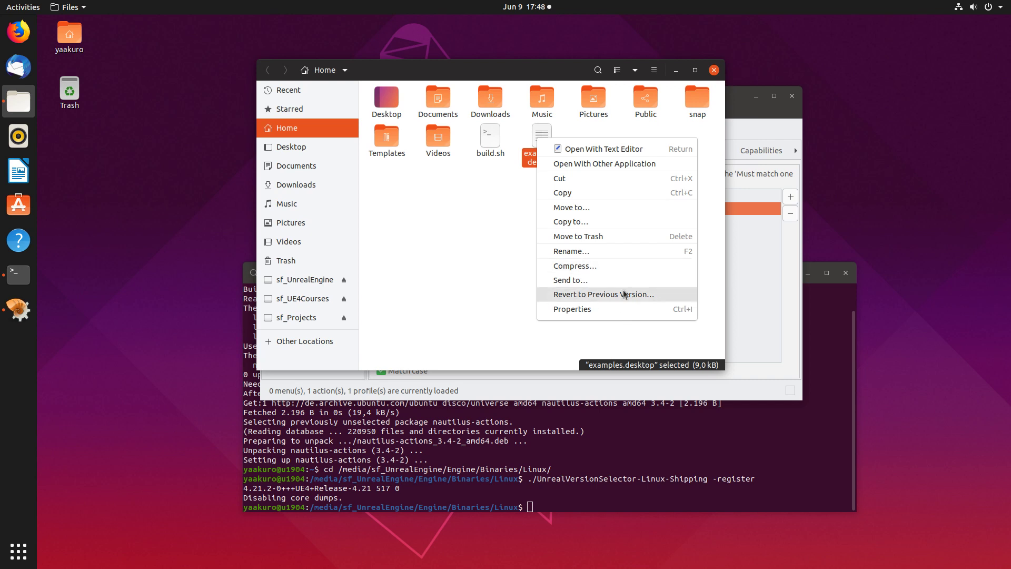
left_click(467, 246)
left_click(475, 250)
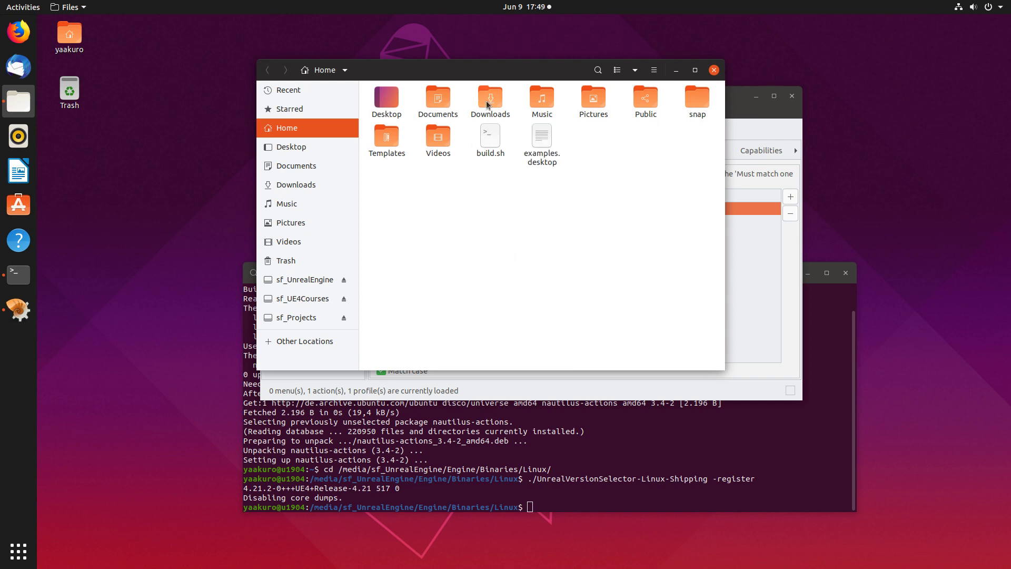
Open the MyProject folder on the sf_UE4Courses share.
left_click(293, 300)
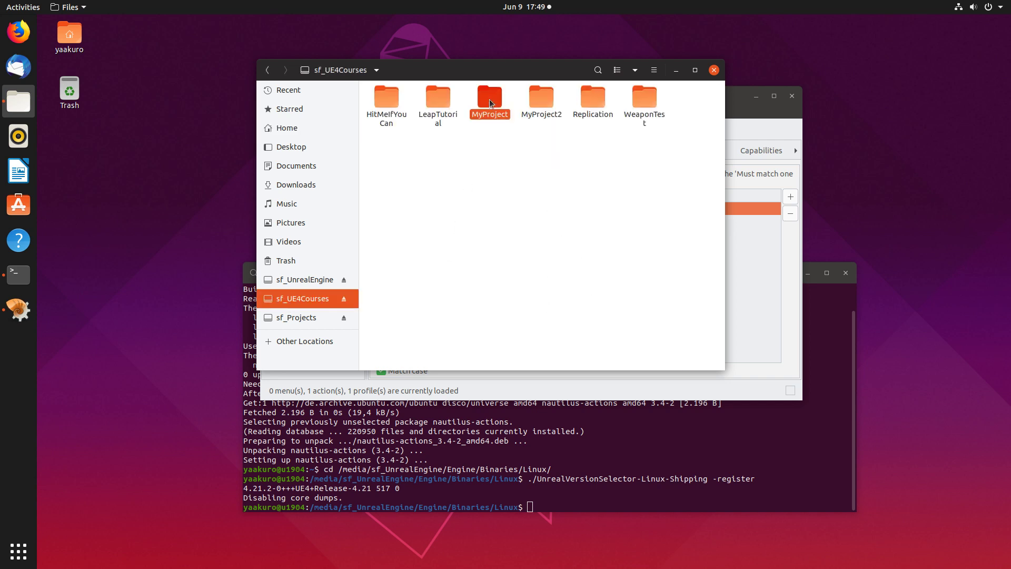
double_click(490, 100)
left_click_drag(535, 65, 525, 92)
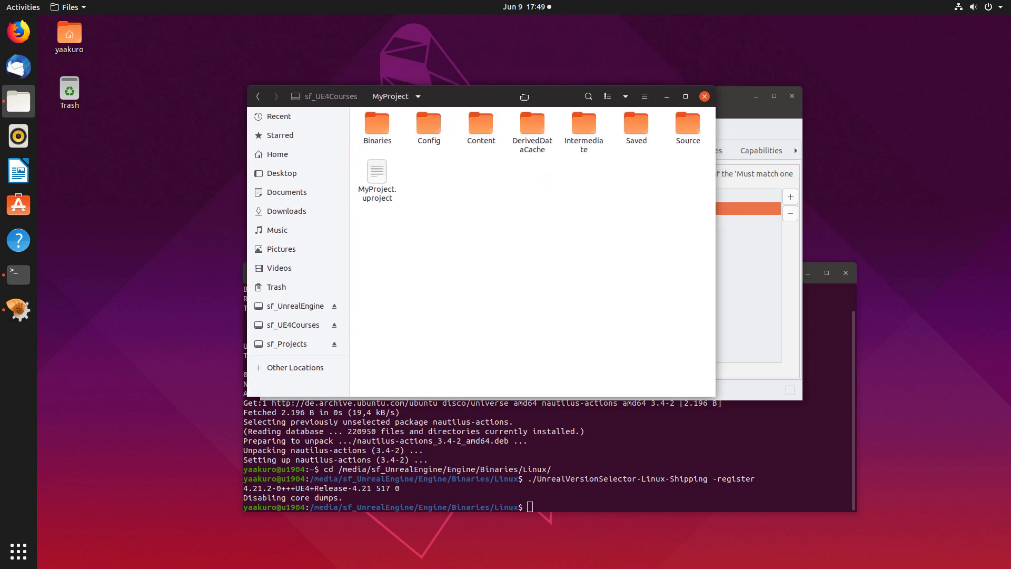
Run Create UE4 Build files on MyProject.uproject, using the source build at /media/sf_UnrealEngine.
left_click(372, 170)
right_click(372, 170)
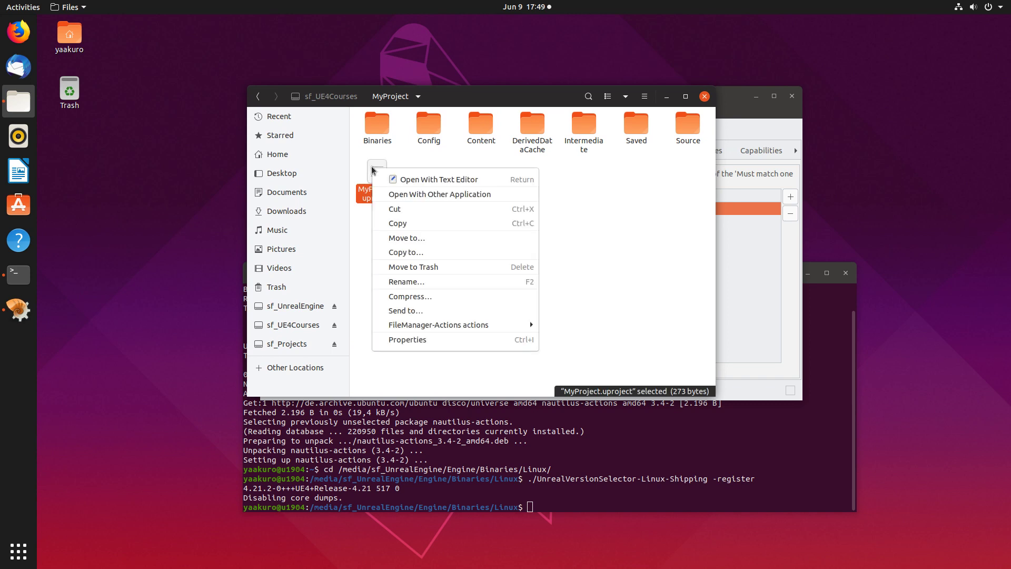
mouse_move(421, 330)
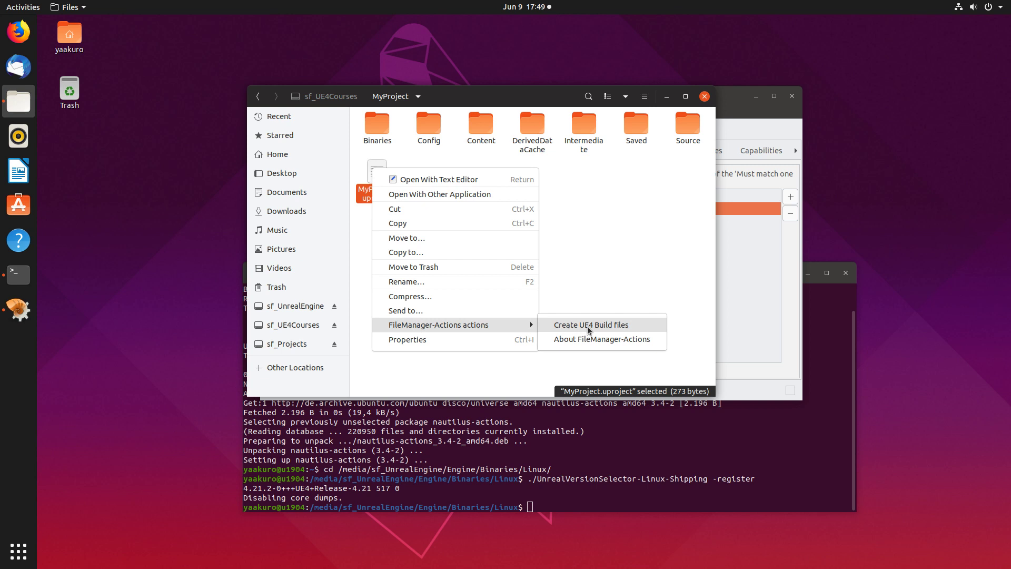
left_click(619, 325)
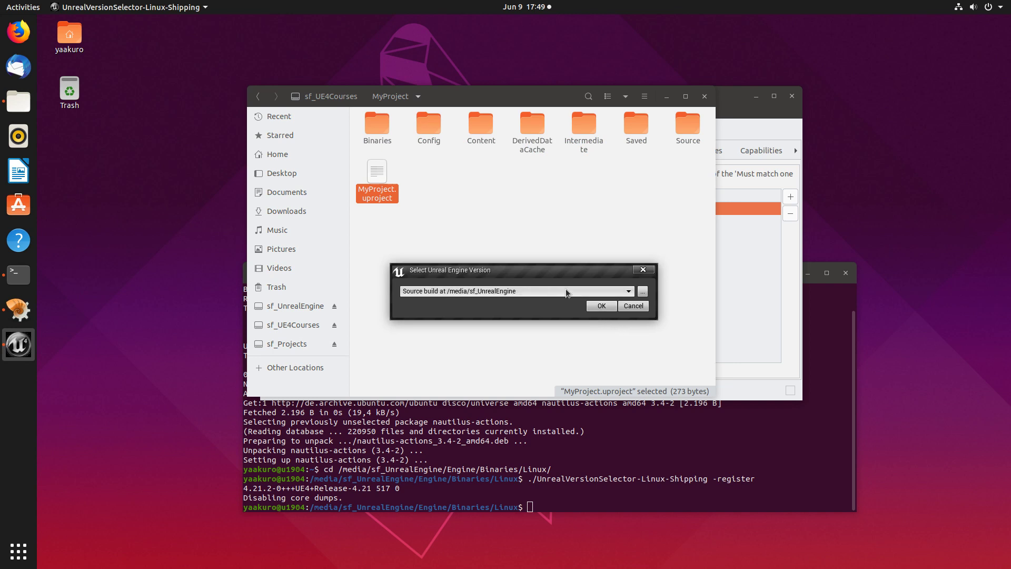
left_click(602, 306)
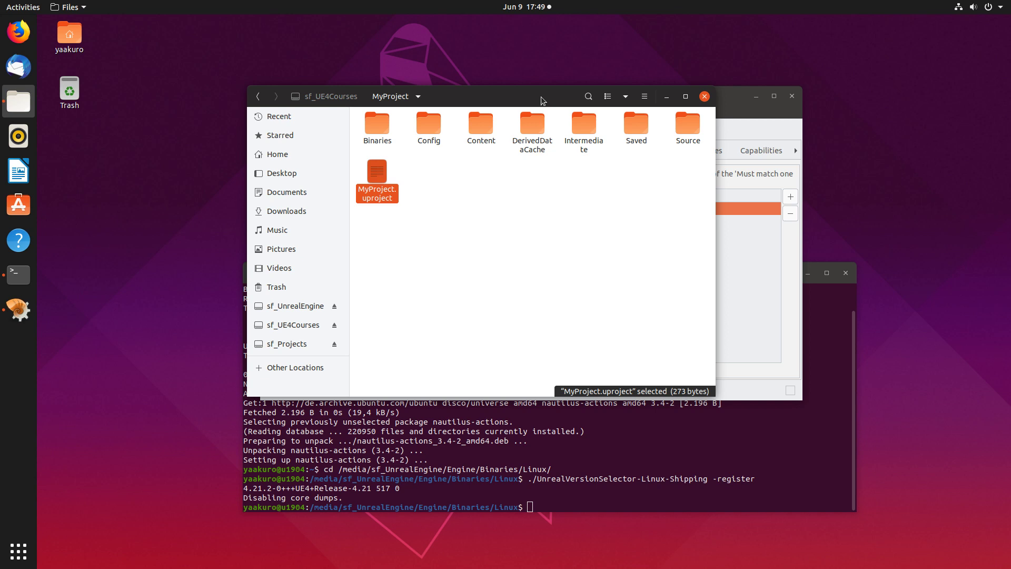
Examine the project files generated in the MyProject folder, including MyProject.workspace.
left_click_drag(541, 97, 538, 153)
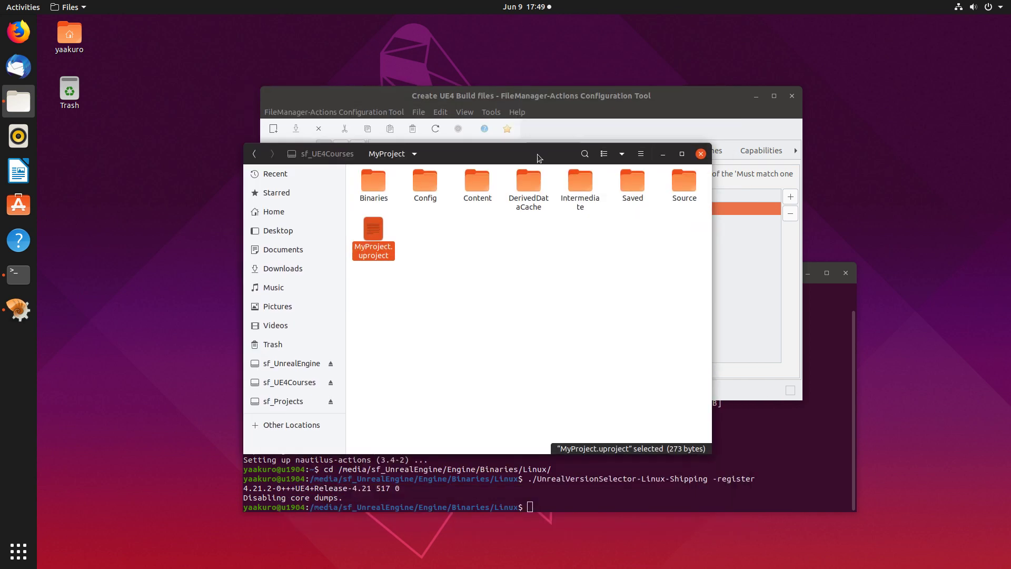
left_click(478, 306)
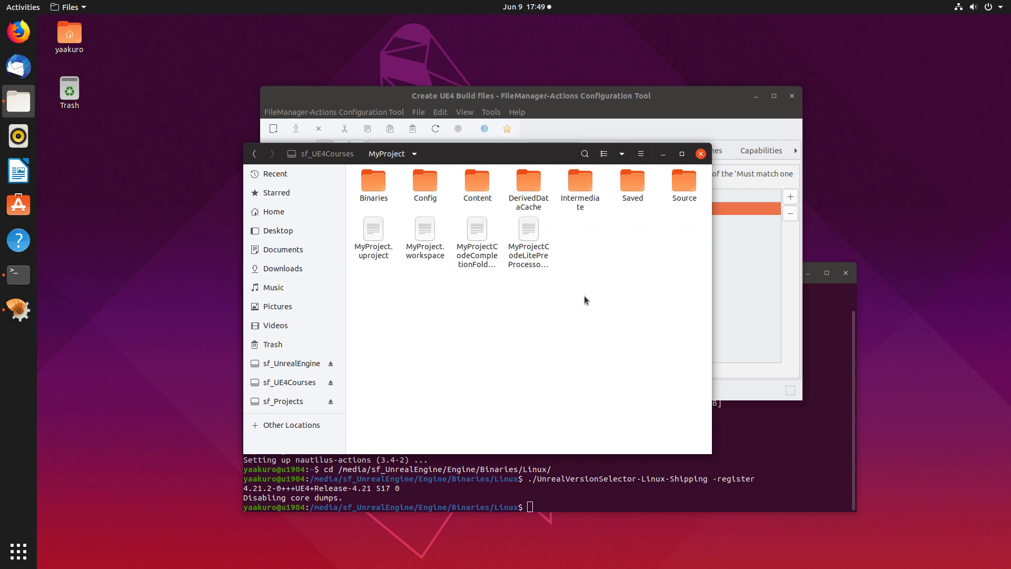
left_click(425, 231)
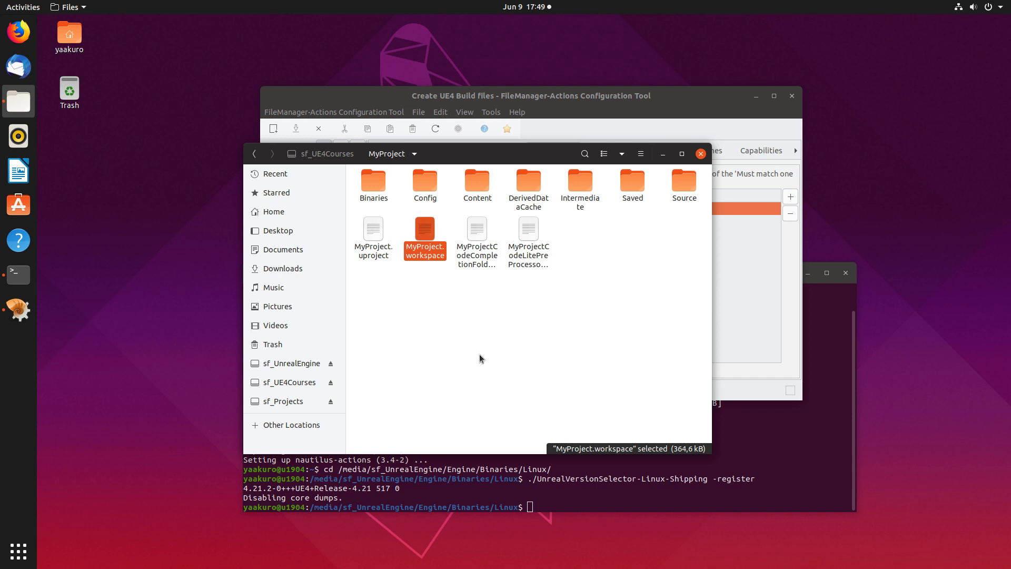
left_click_drag(501, 155, 436, 163)
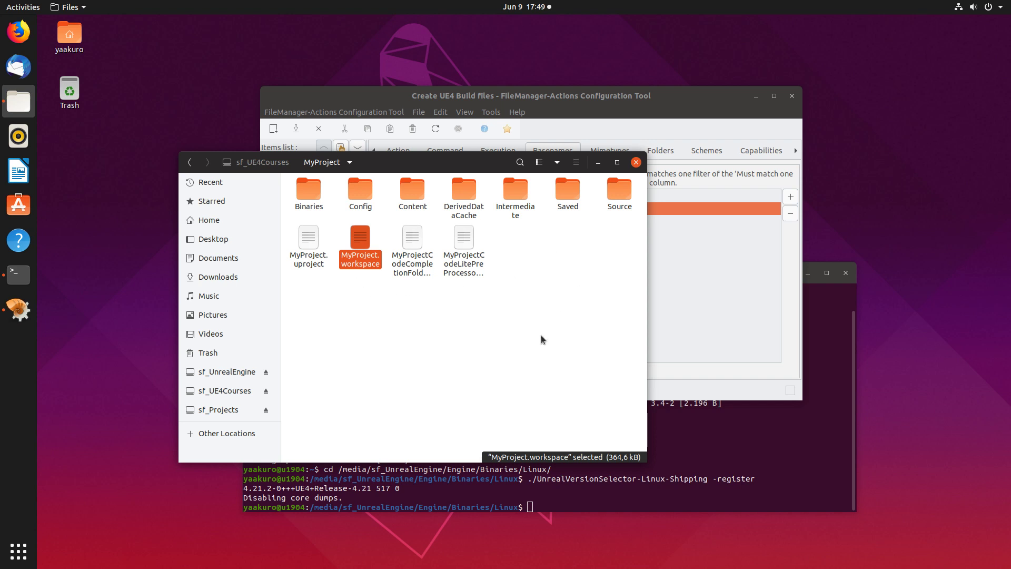
left_click(504, 375)
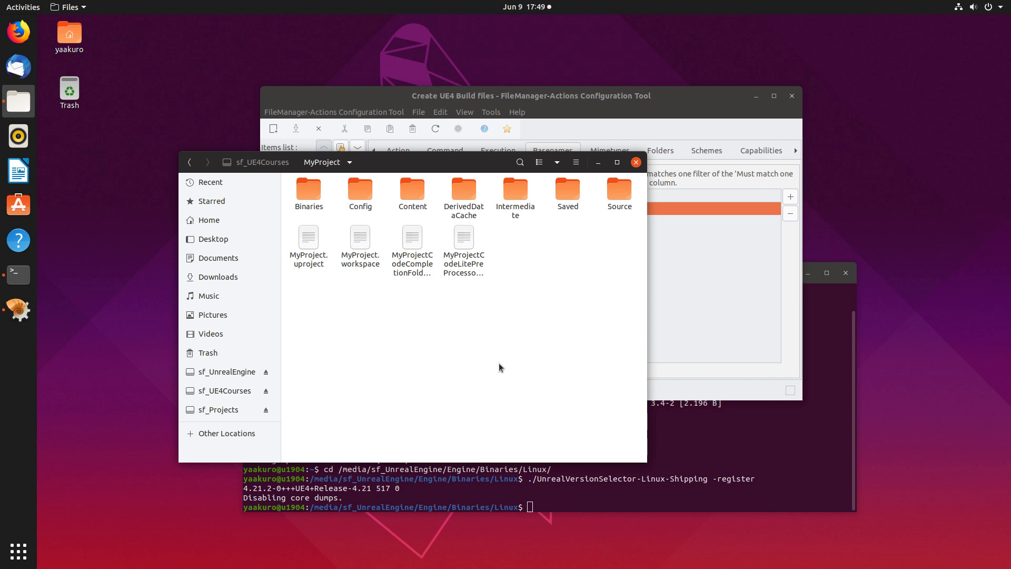
Check where the custom action is placed in the context menu of MyProject.uproject.
left_click(586, 101)
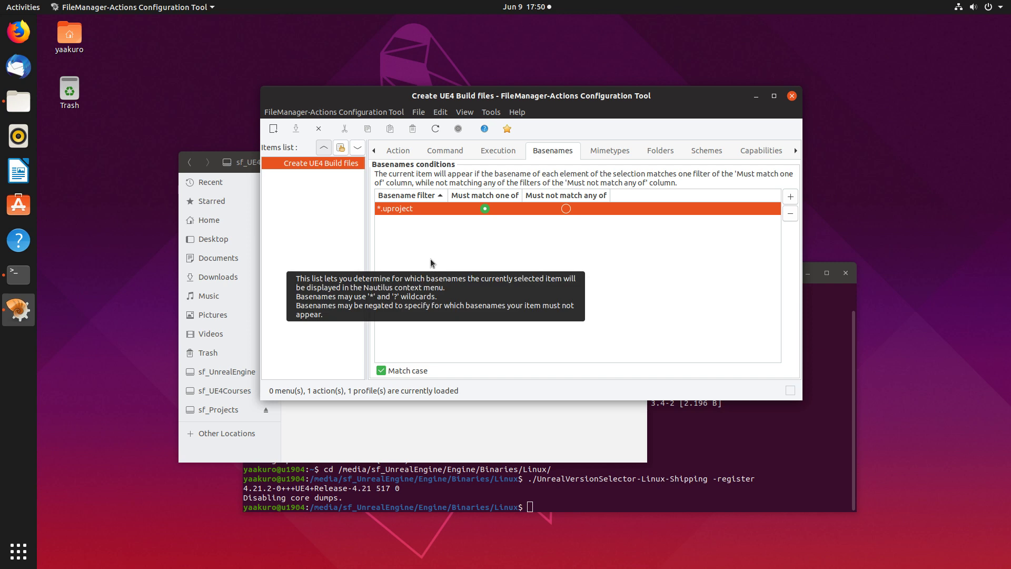
left_click_drag(655, 94, 655, 94)
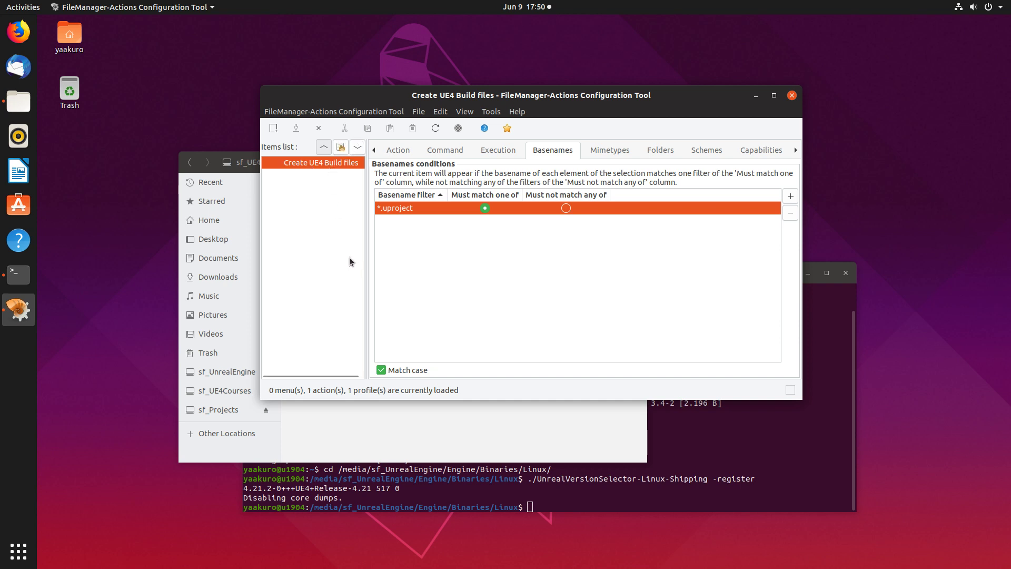
left_click(449, 445)
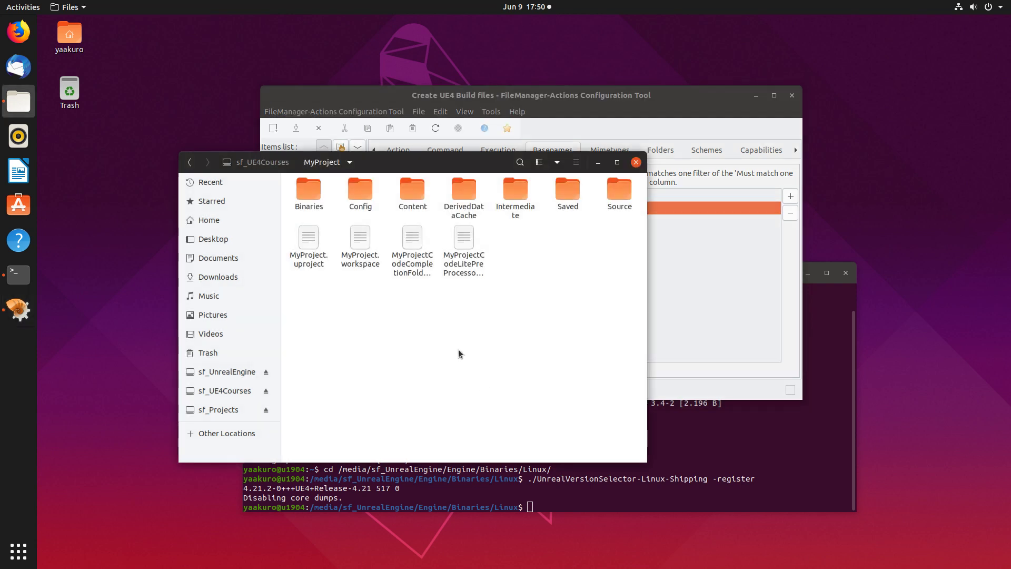
left_click(306, 236)
right_click(306, 235)
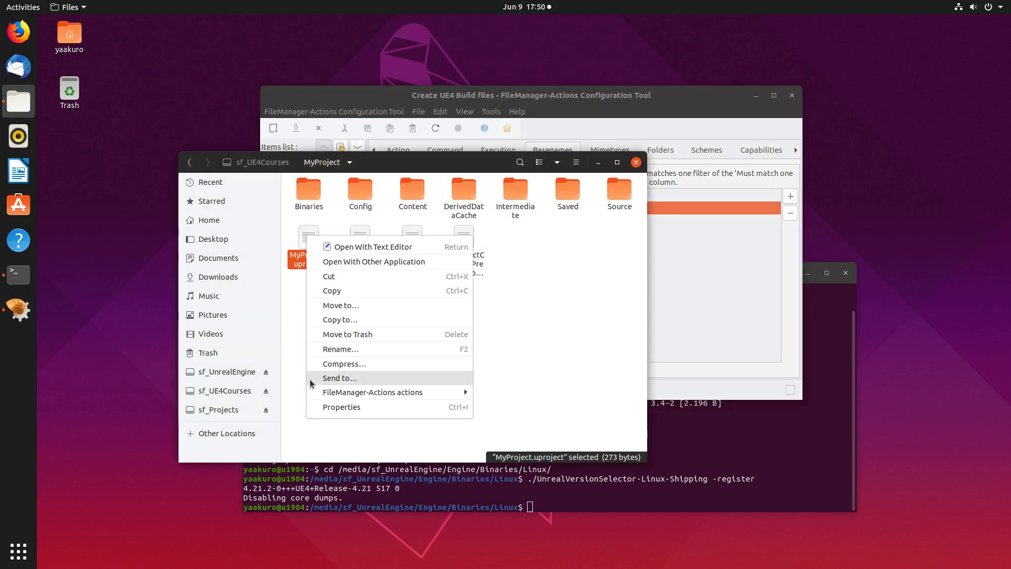
mouse_move(318, 393)
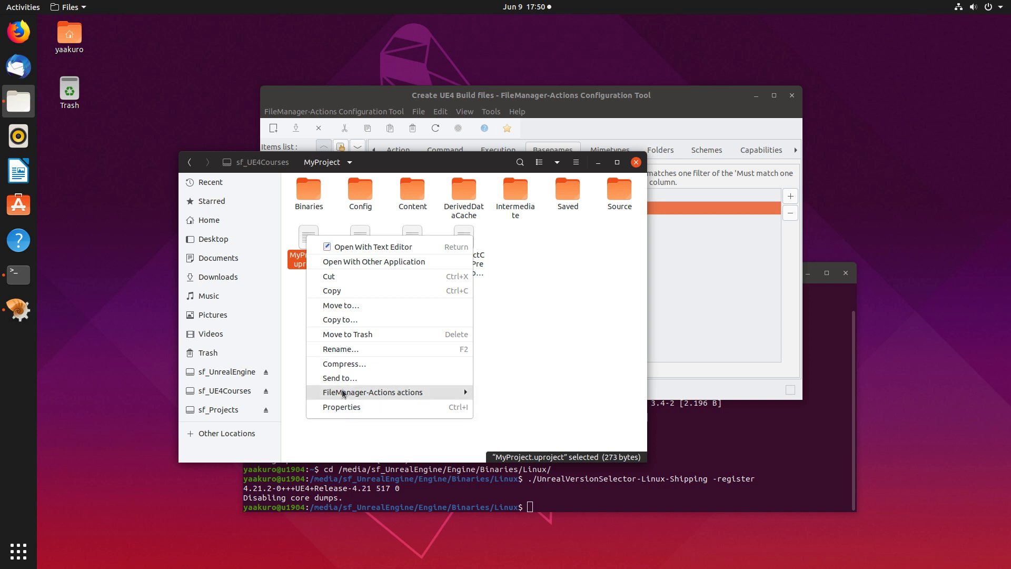
Disable creating a root 'FileManager-Actions' menu in the FileManager-Actions preferences.
left_click(593, 94)
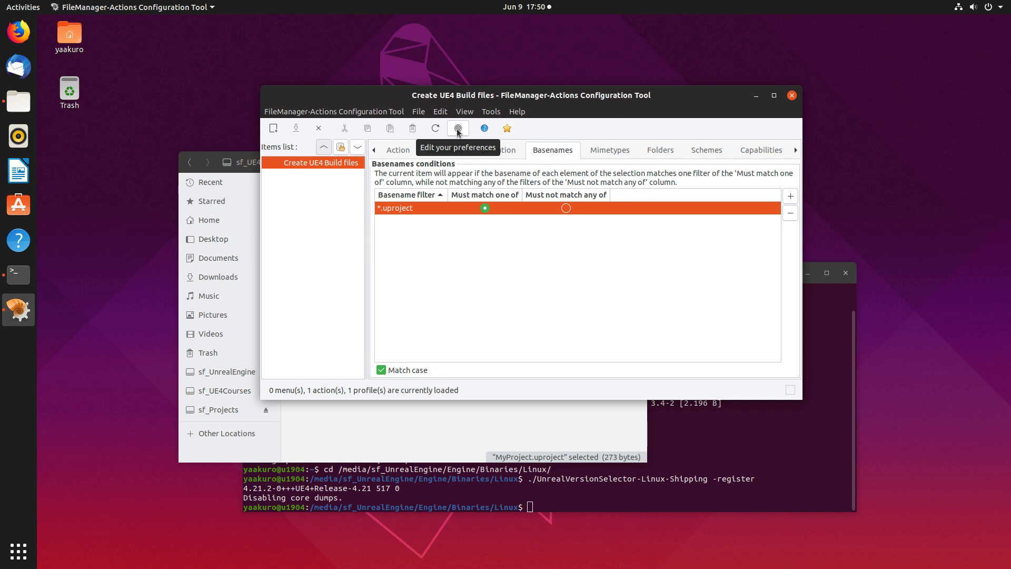
left_click(458, 129)
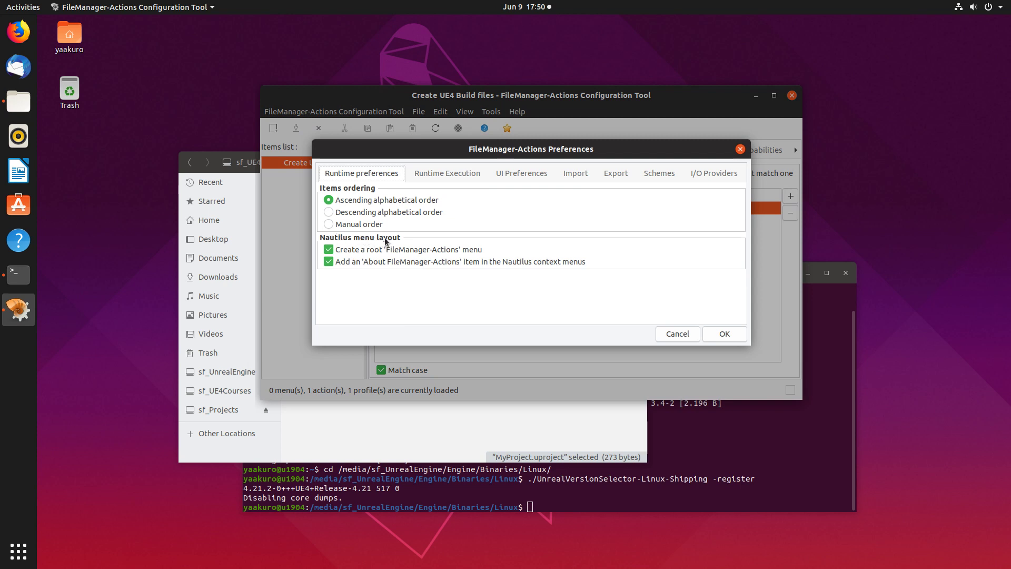
left_click(331, 253)
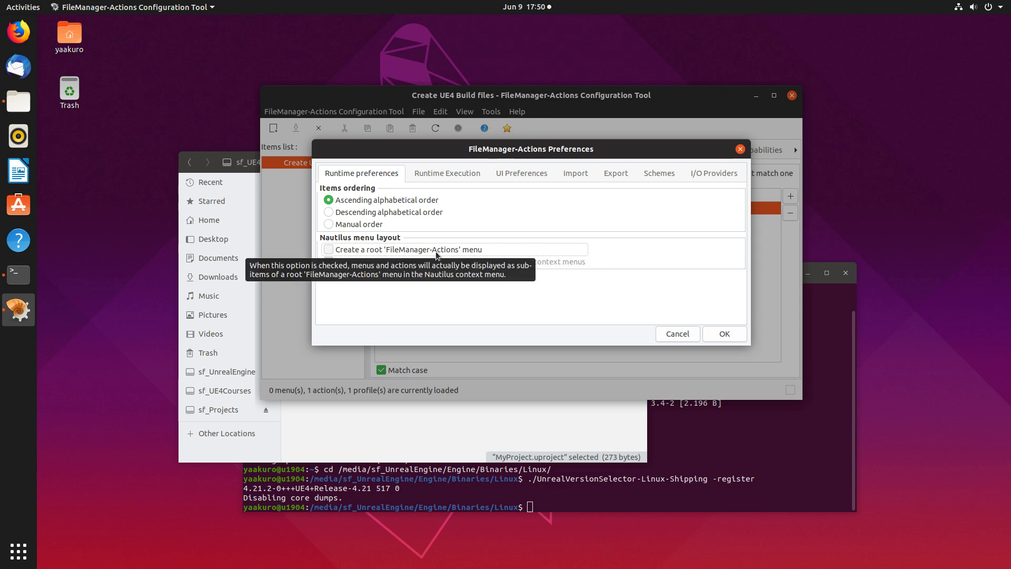
left_click(722, 333)
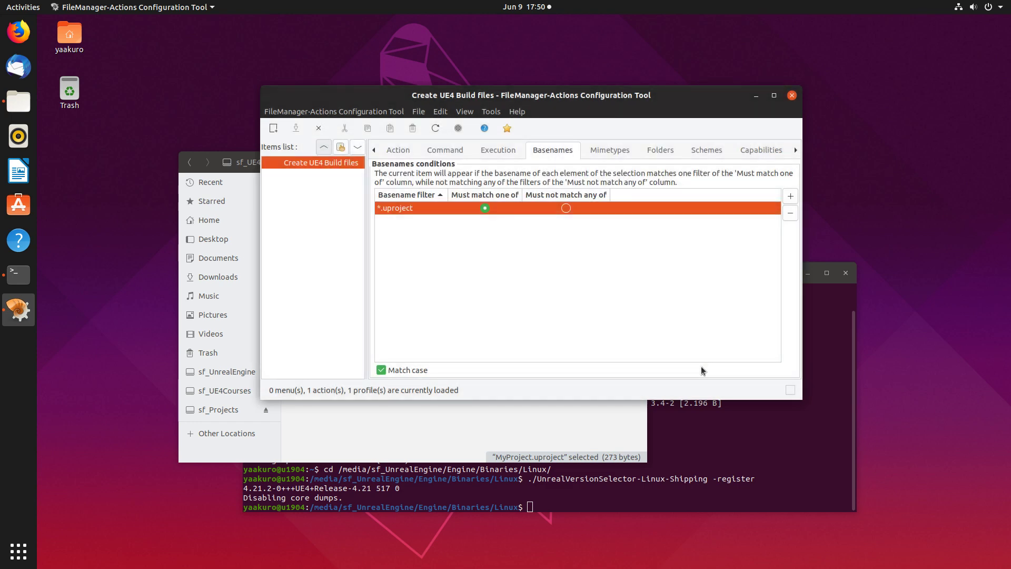
Check the placement of Create UE4 Build files in the context menu of MyProject.uproject, then return to the FileManager-Actions Configuration Tool.
left_click(441, 450)
left_click(309, 240)
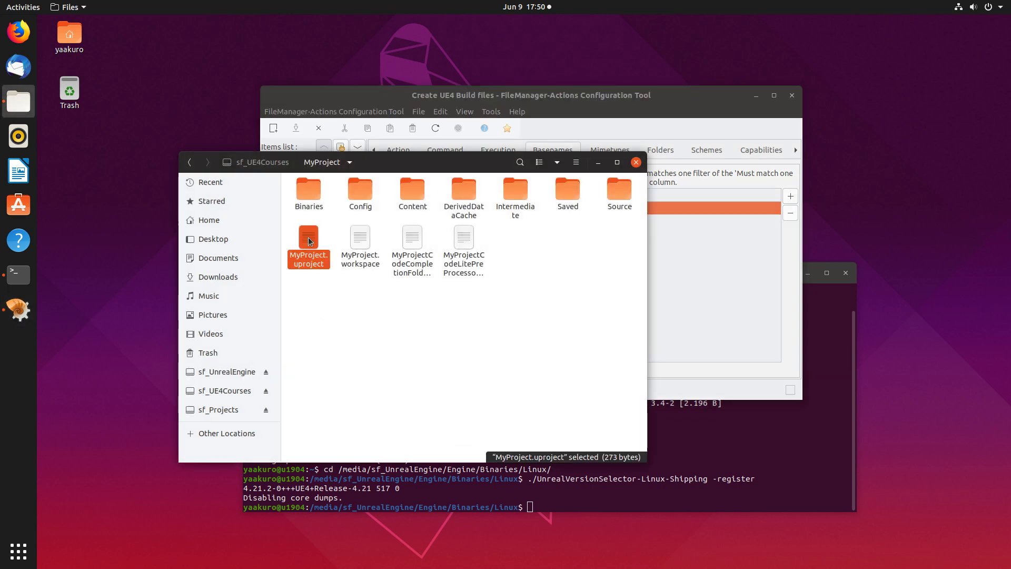
right_click(308, 240)
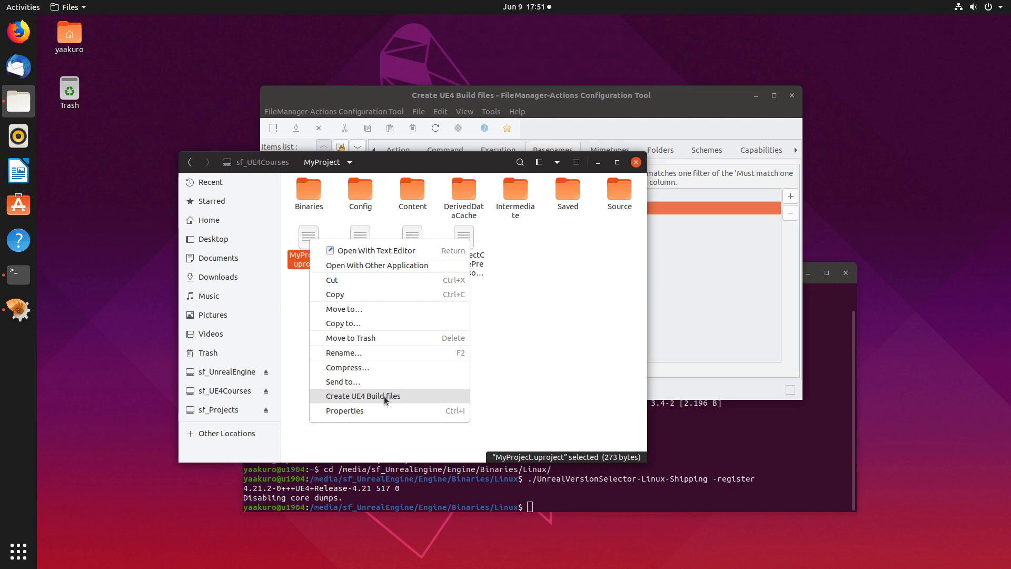
left_click(692, 109)
left_click(692, 109)
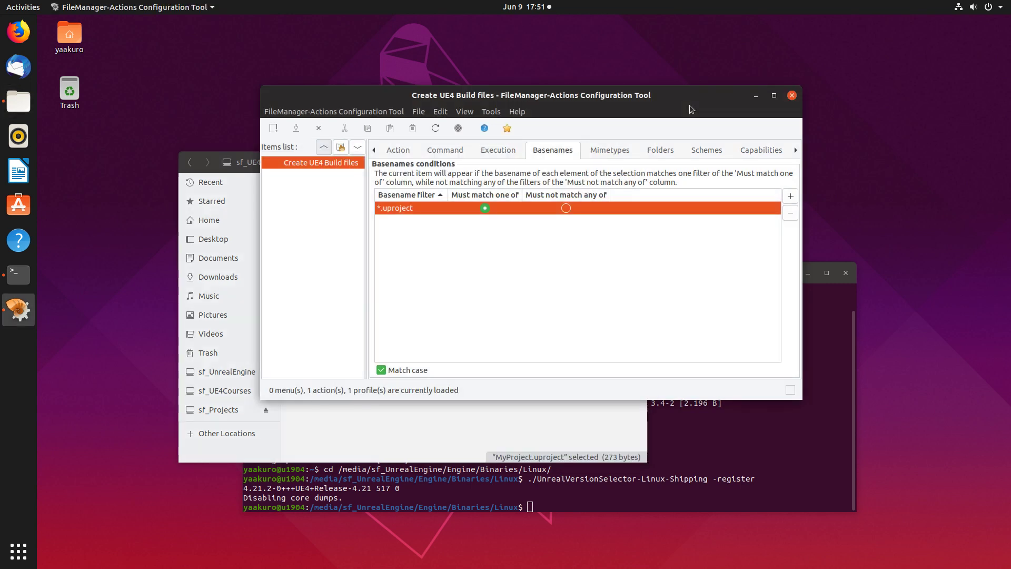